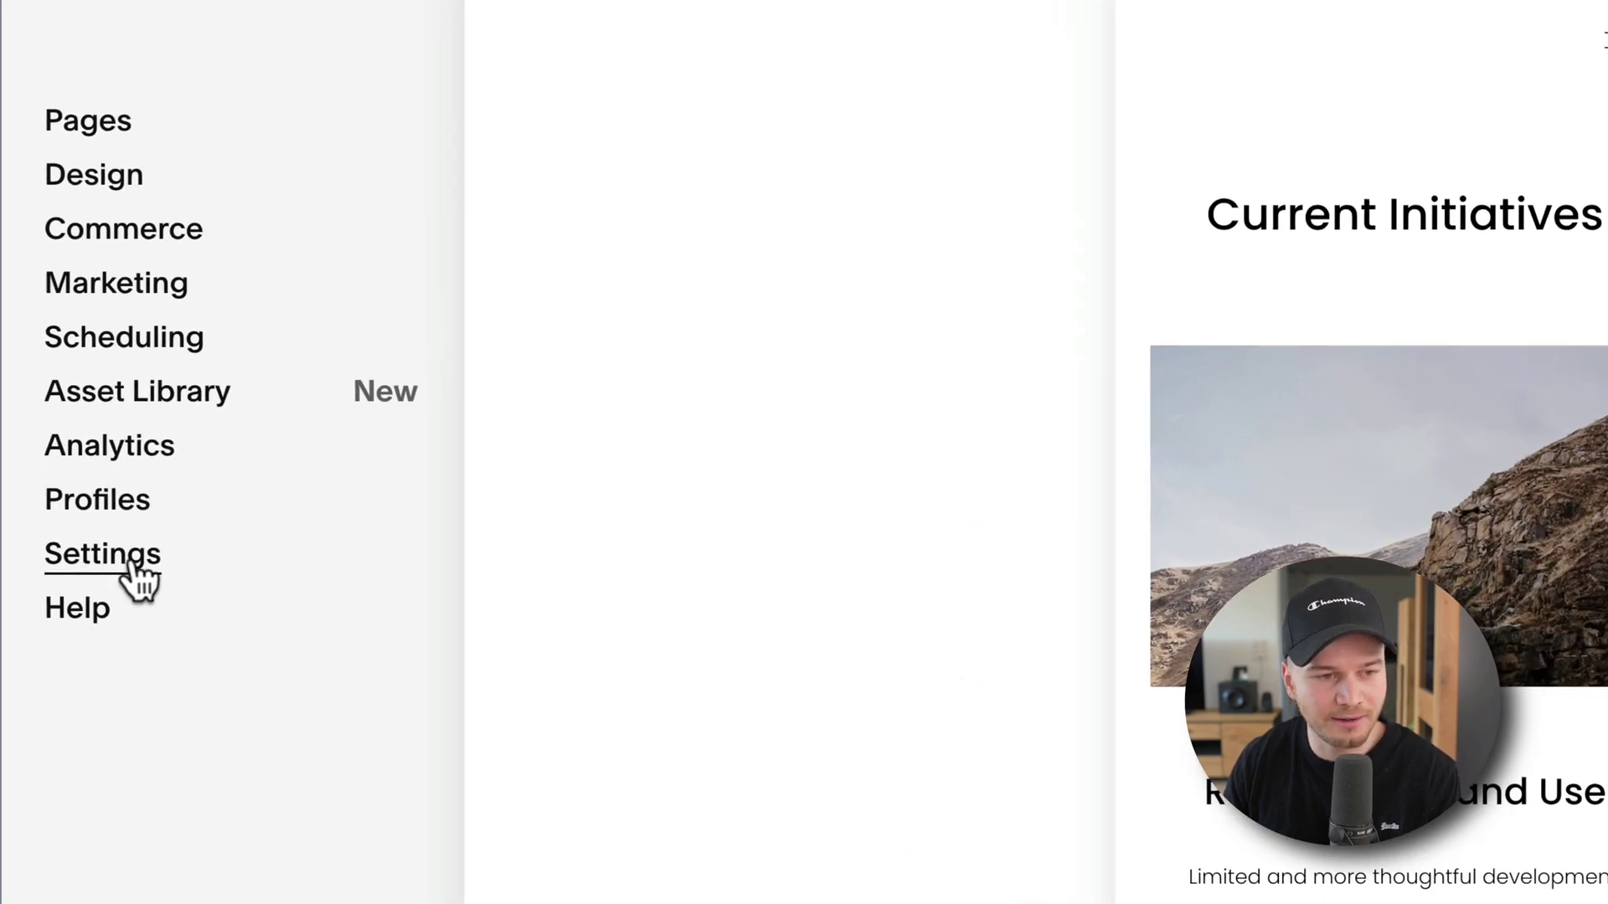
# - Open Settings > Site Availability, where going public requires upgrading the trial
pyautogui.click(105, 553)
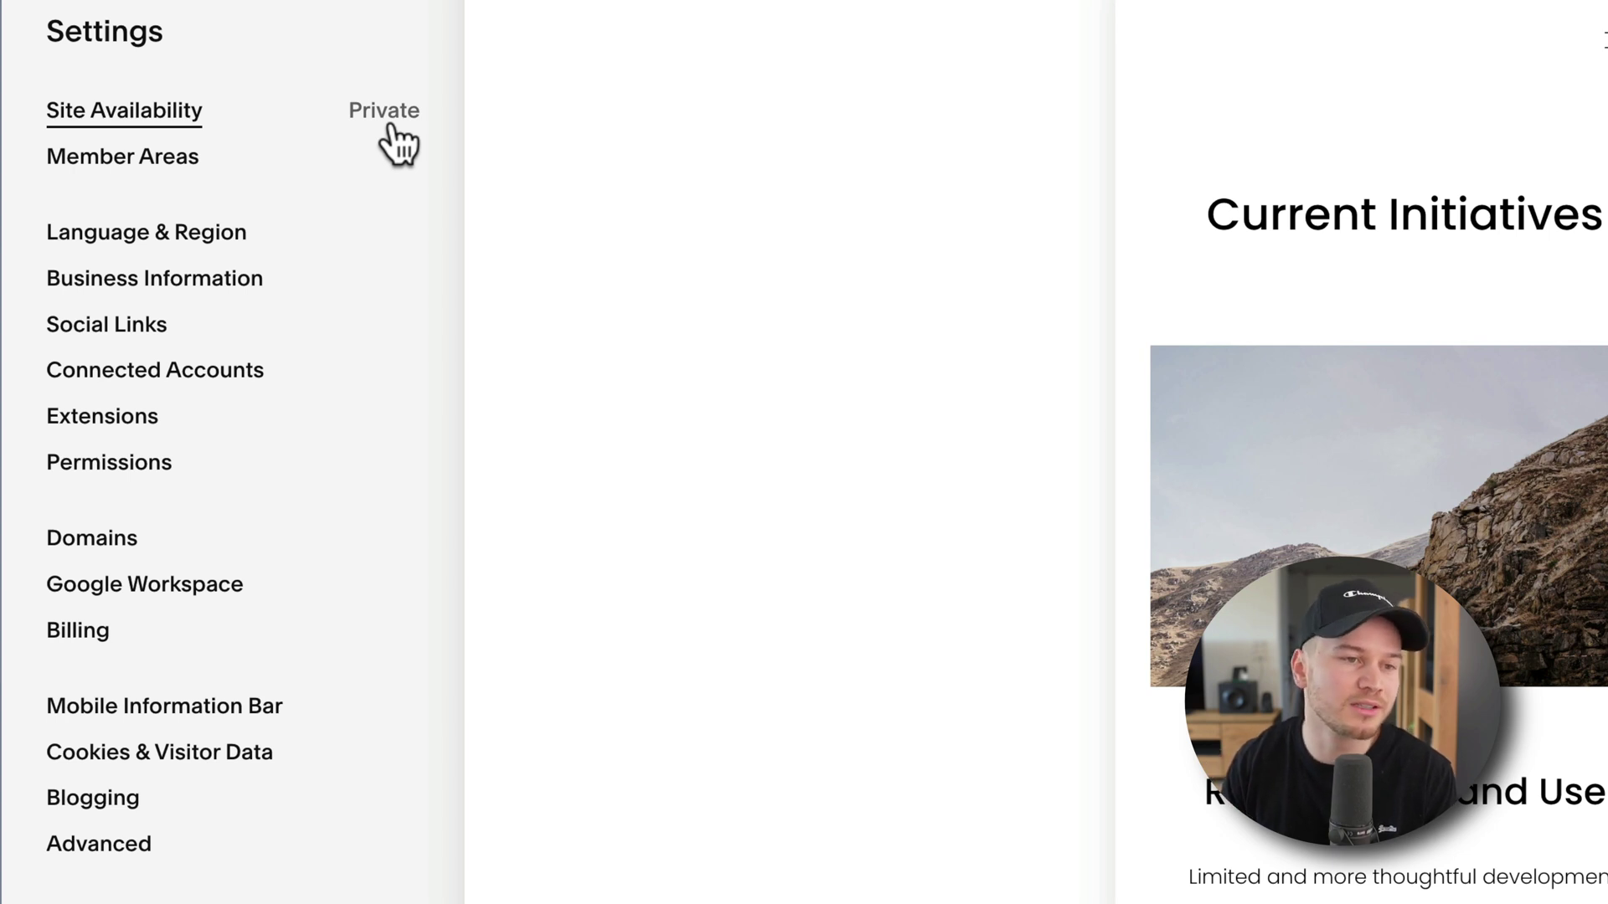
pyautogui.click(150, 111)
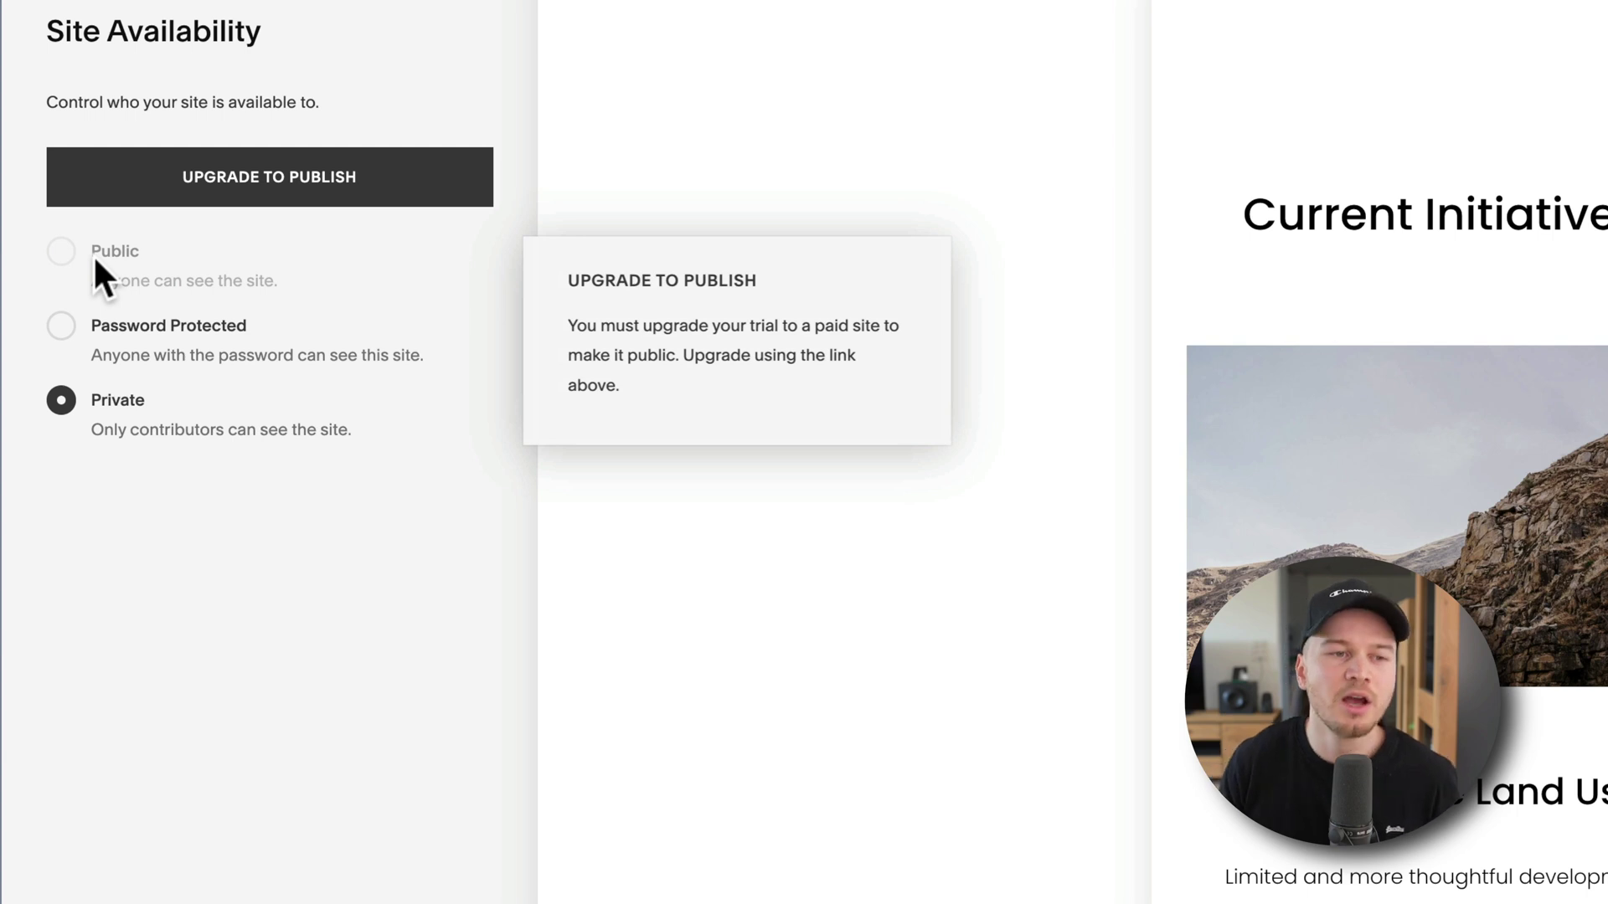
pyautogui.click(277, 189)
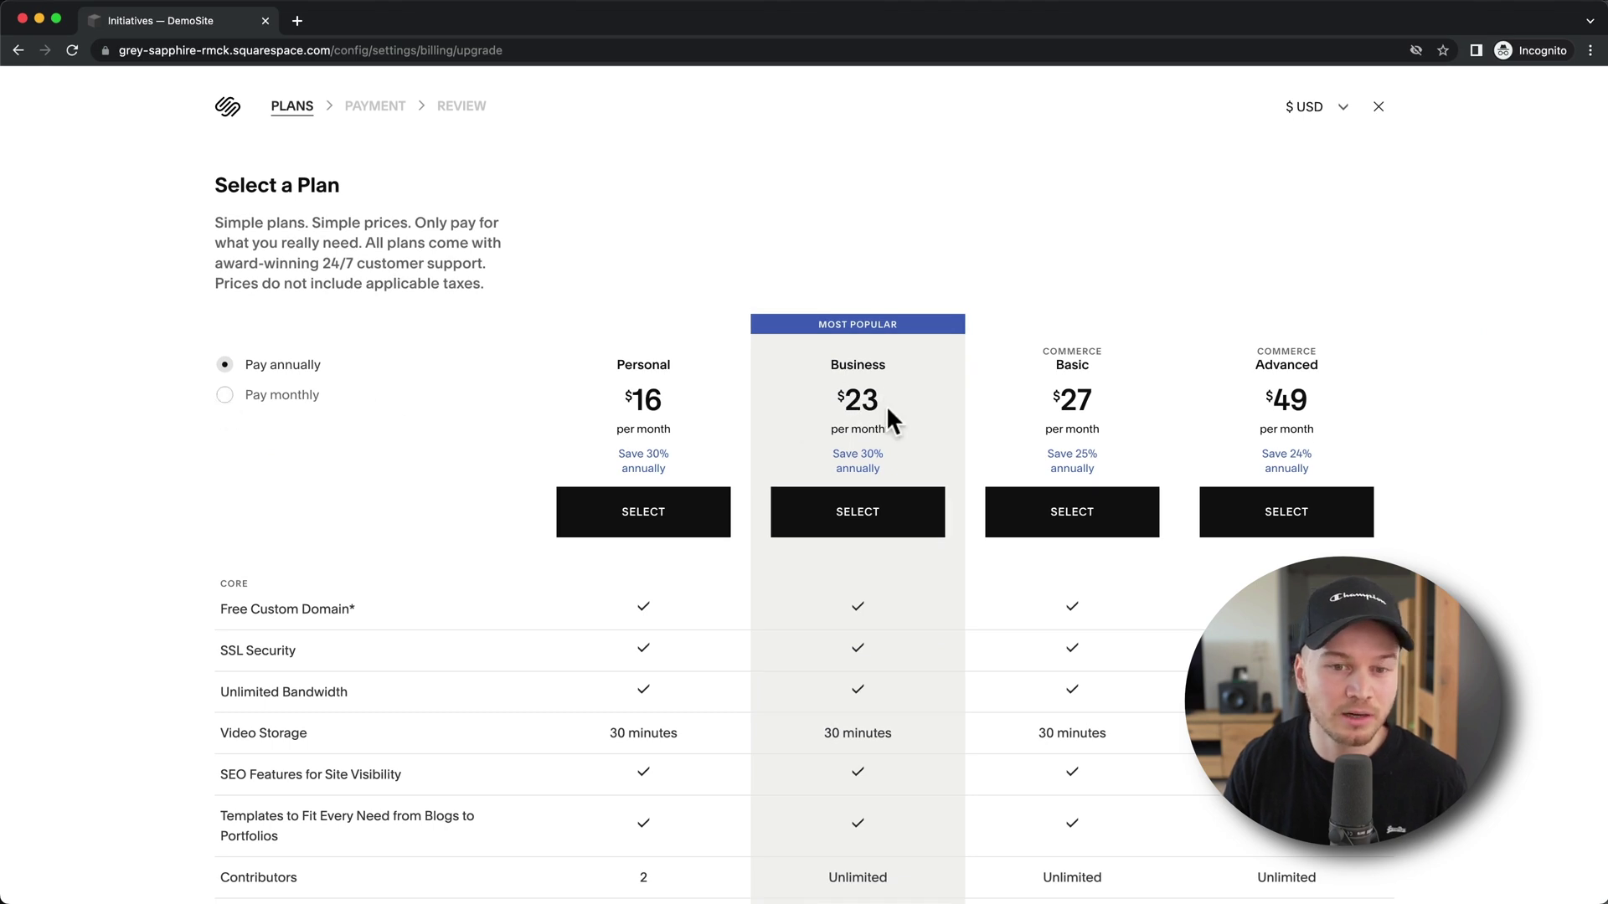
pyautogui.click(225, 396)
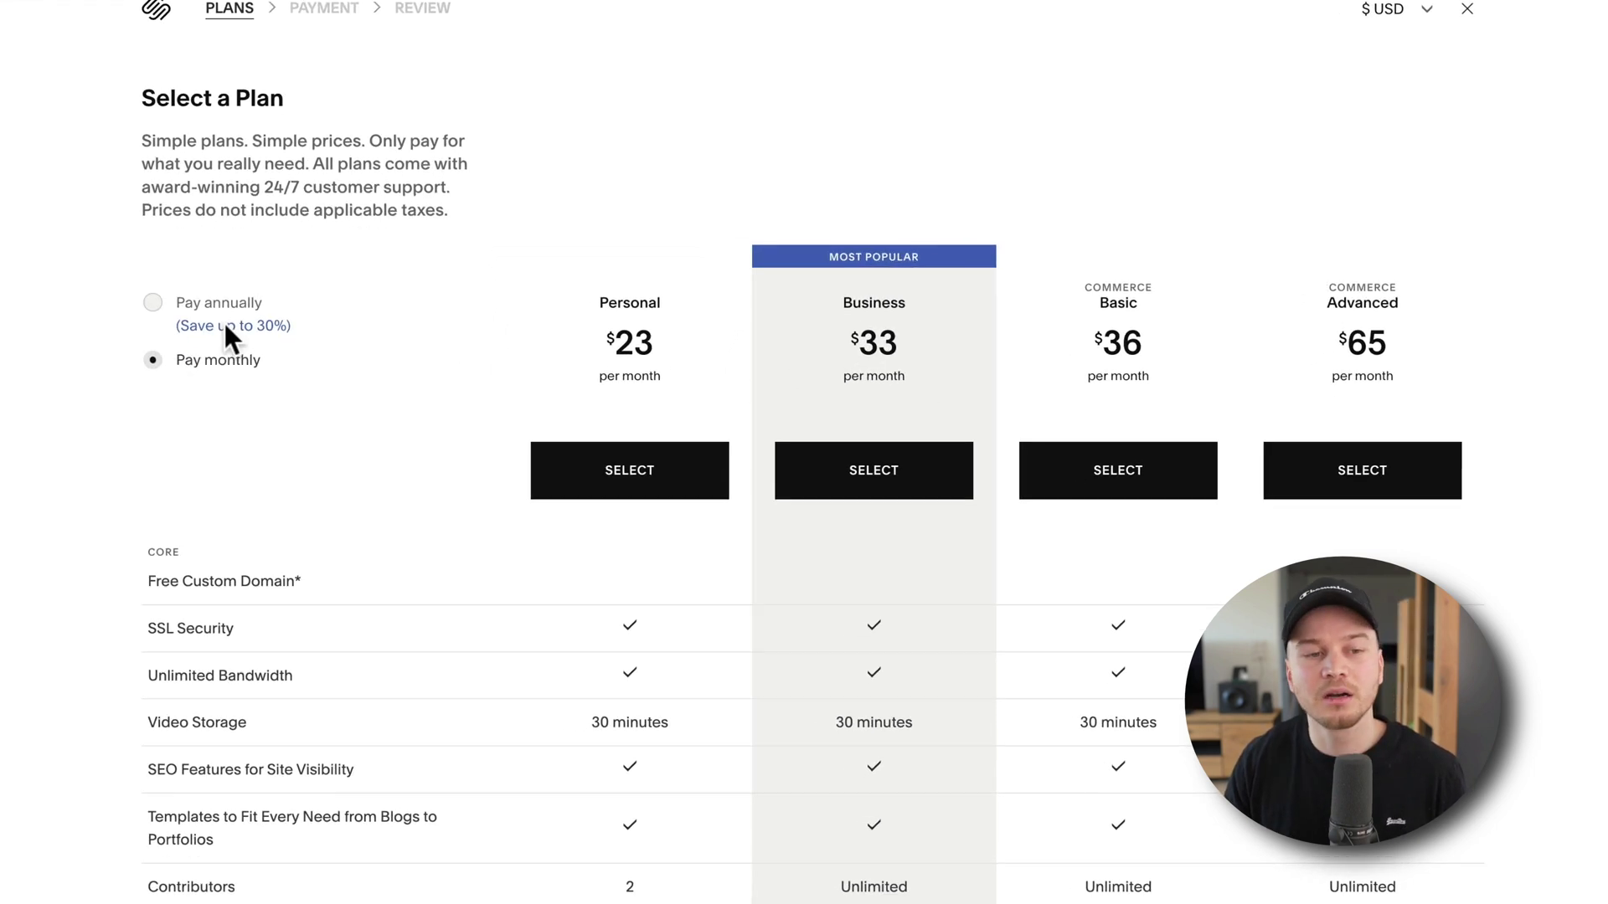
pyautogui.click(224, 364)
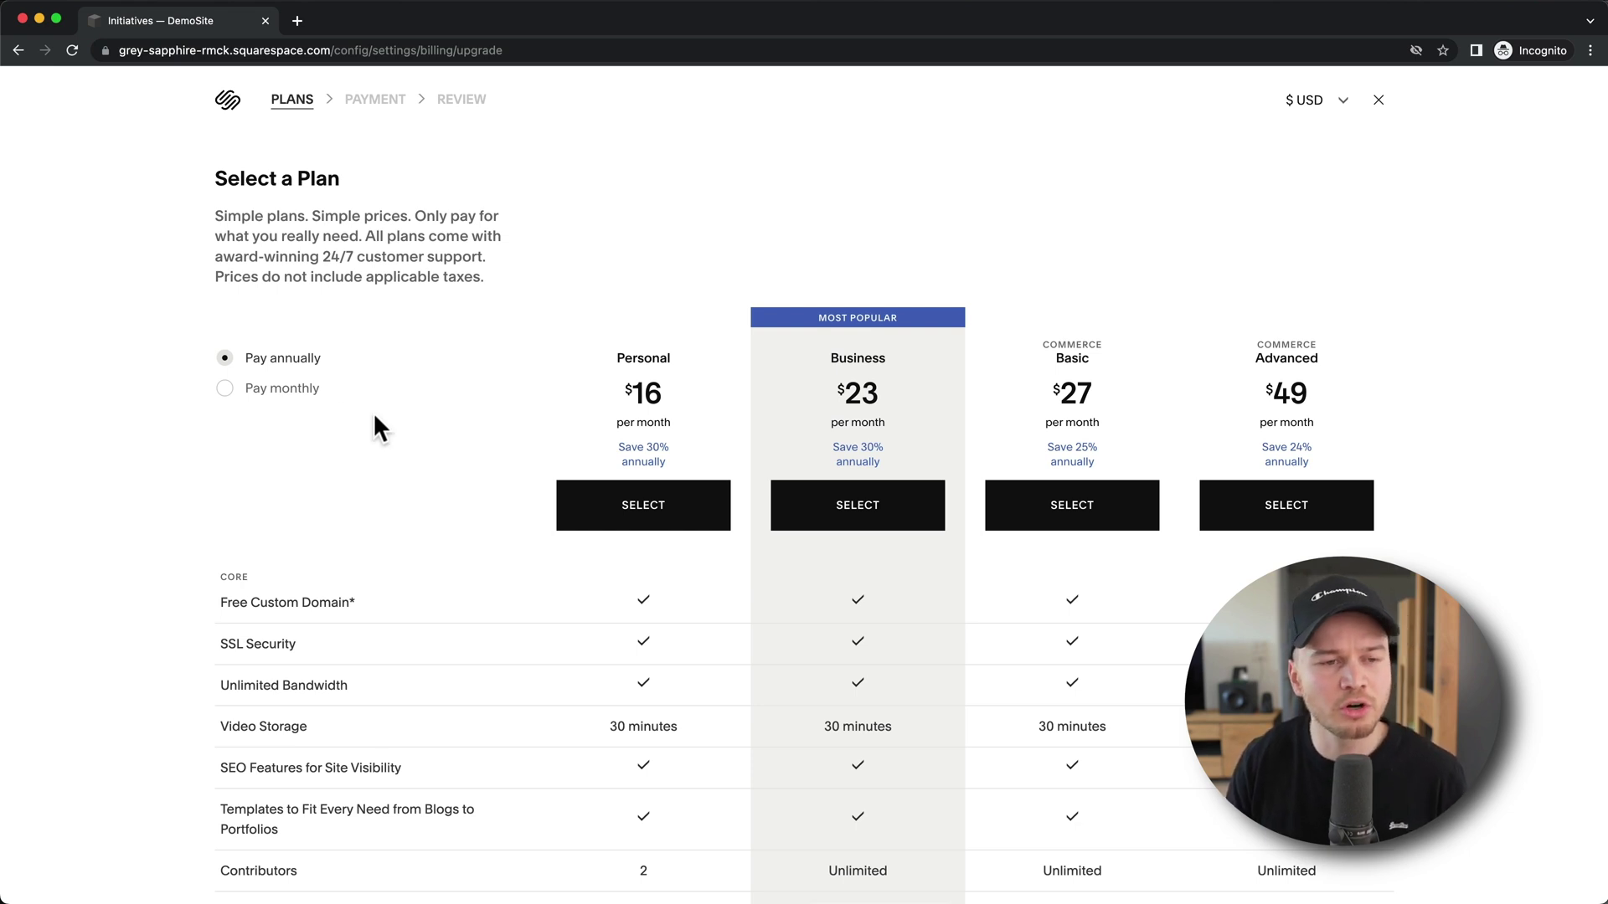
pyautogui.scroll(-2, 235, 396)
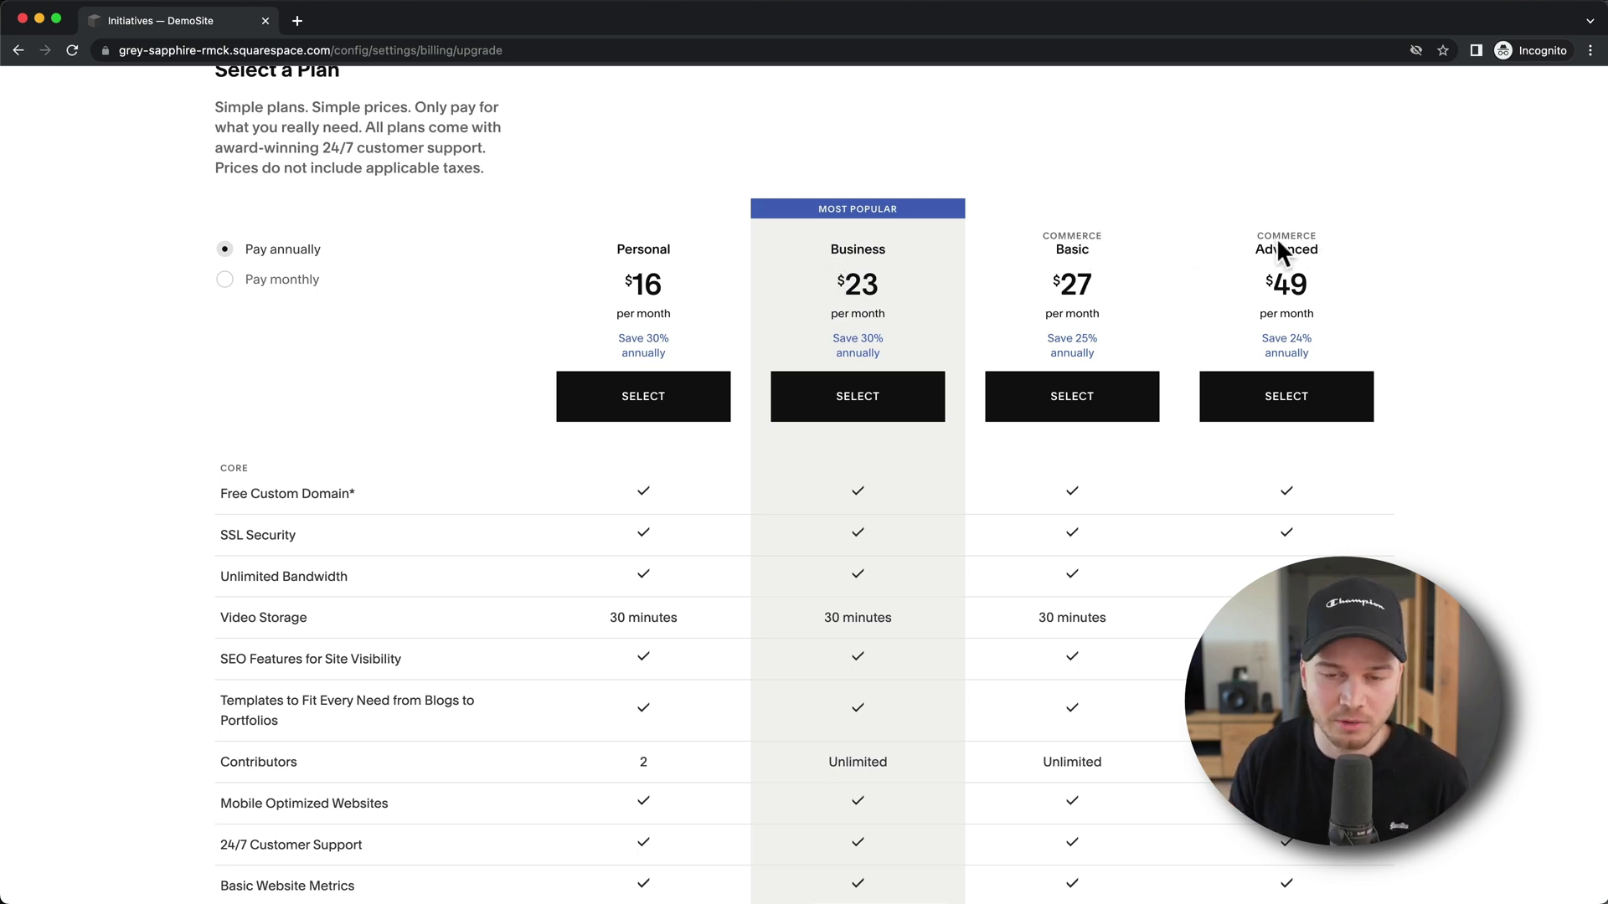
pyautogui.scroll(-2, 1288, 479)
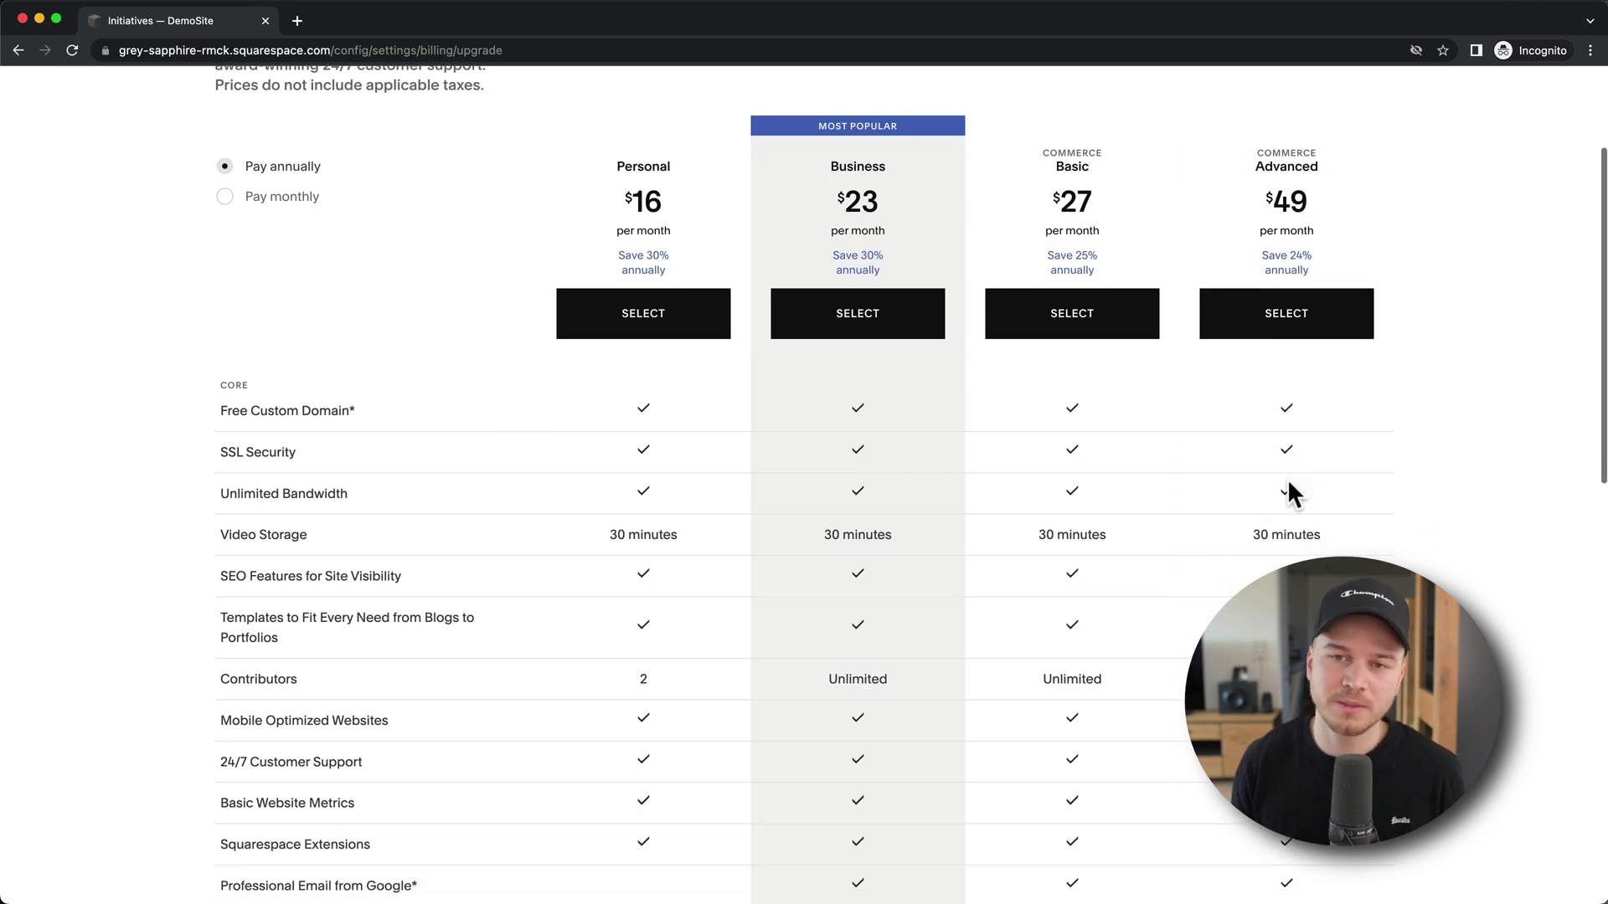
pyautogui.scroll(-1, 1288, 490)
pyautogui.scroll(-1, 1288, 491)
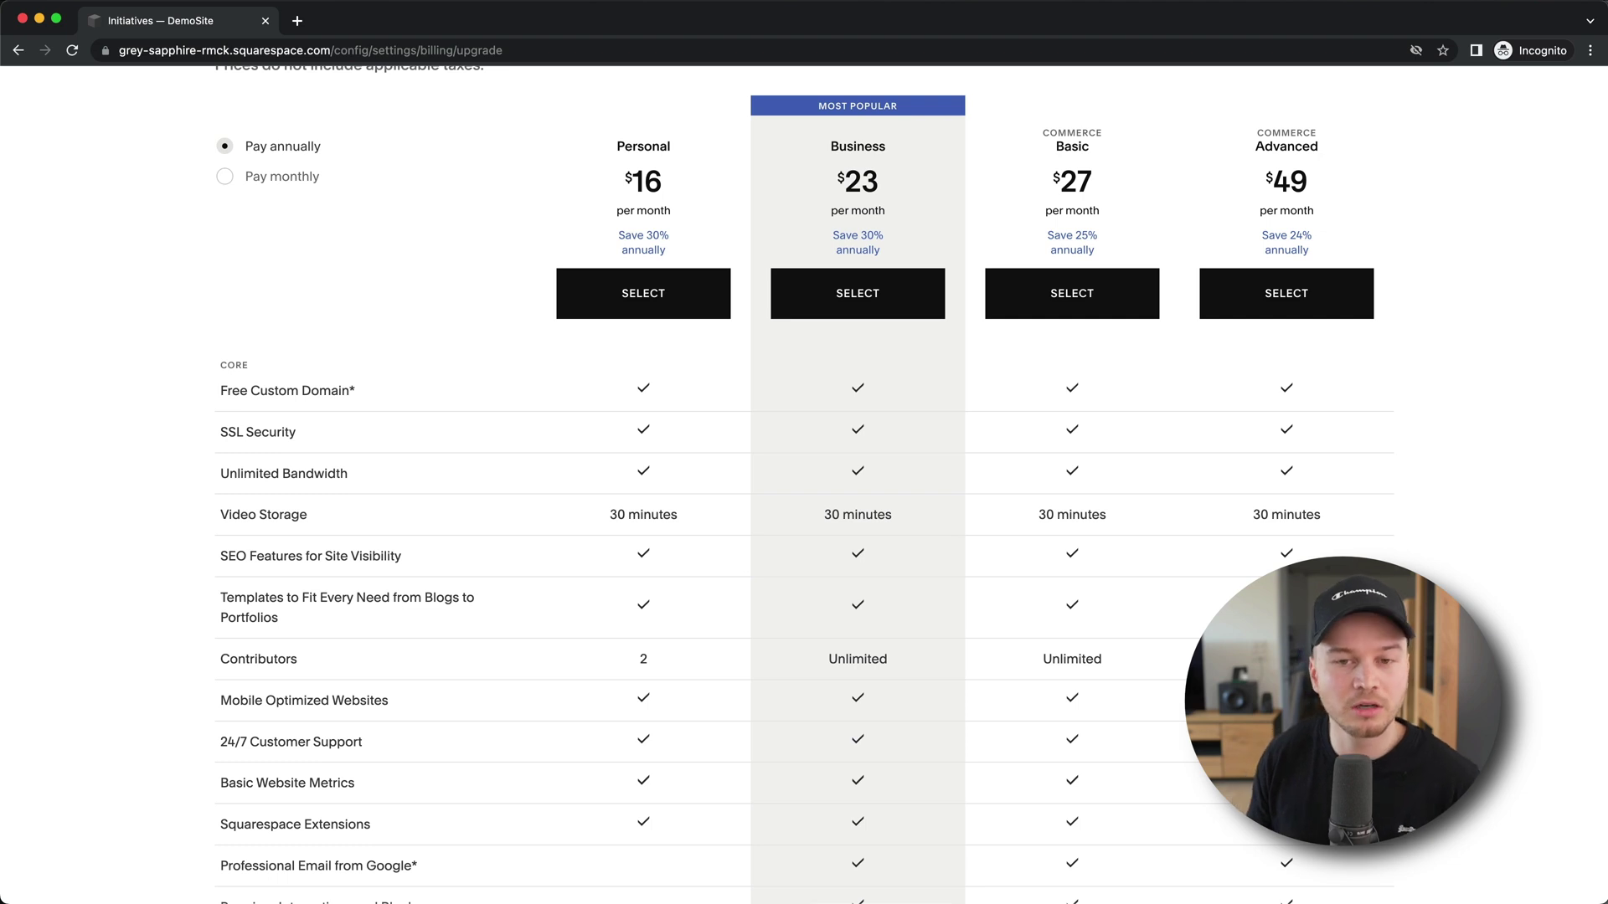
pyautogui.scroll(1, 1121, 180)
pyautogui.scroll(1, 1122, 180)
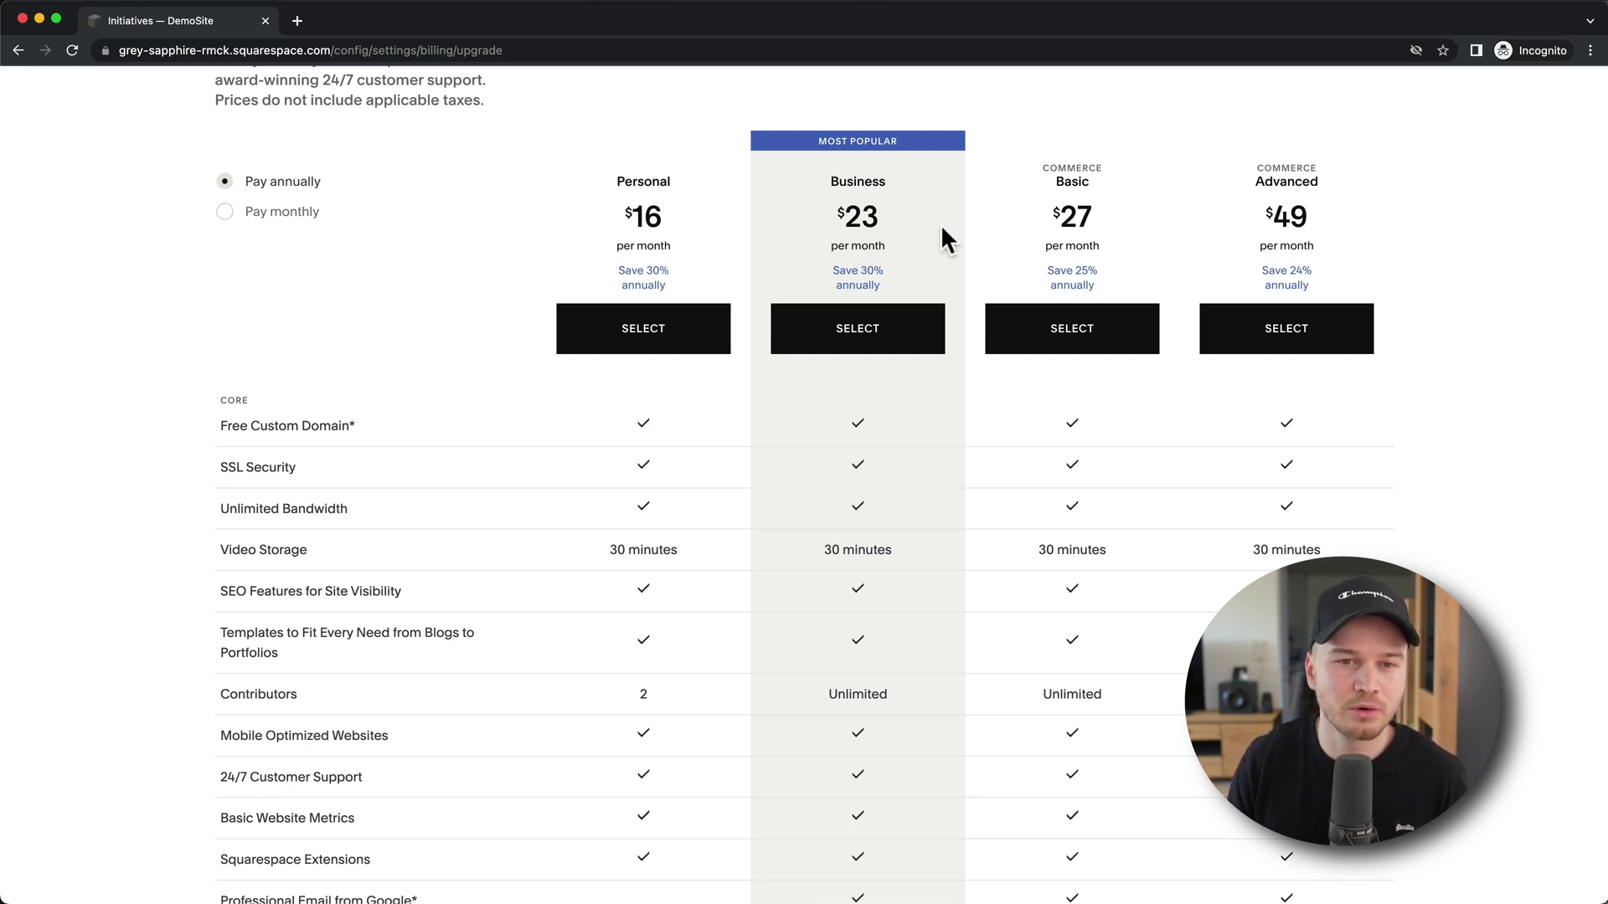
pyautogui.scroll(-2, 942, 223)
pyautogui.scroll(-2, 931, 226)
pyautogui.scroll(-2, 956, 503)
pyautogui.scroll(-2, 963, 567)
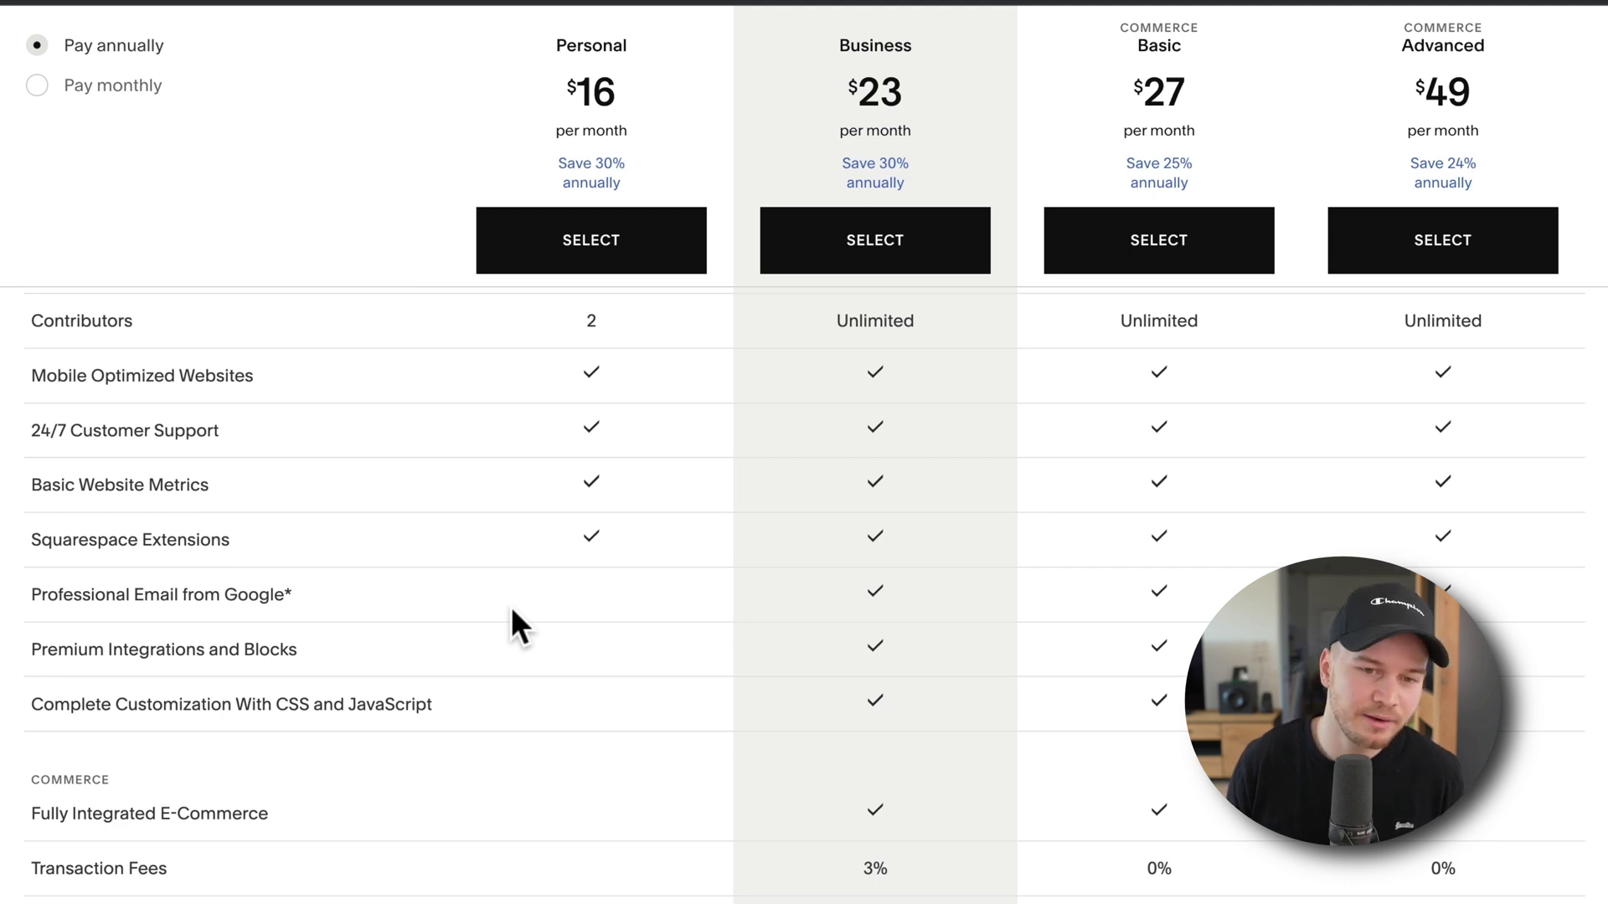
pyautogui.scroll(-1, 512, 607)
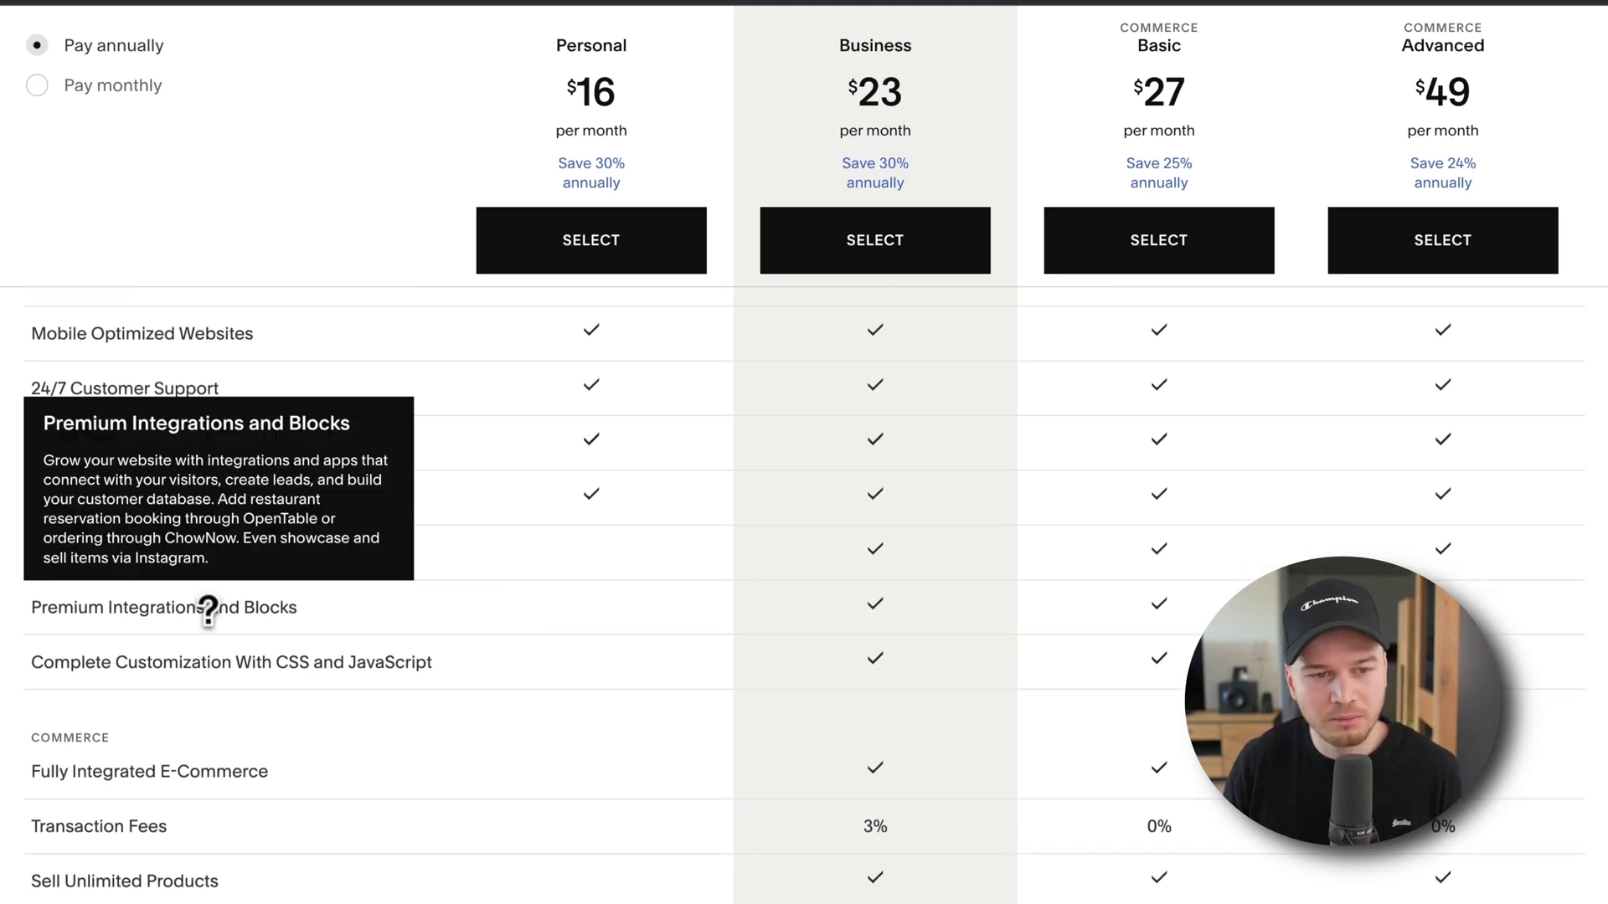
pyautogui.scroll(-1, 276, 613)
pyautogui.scroll(-1, 725, 629)
pyautogui.scroll(-1, 726, 618)
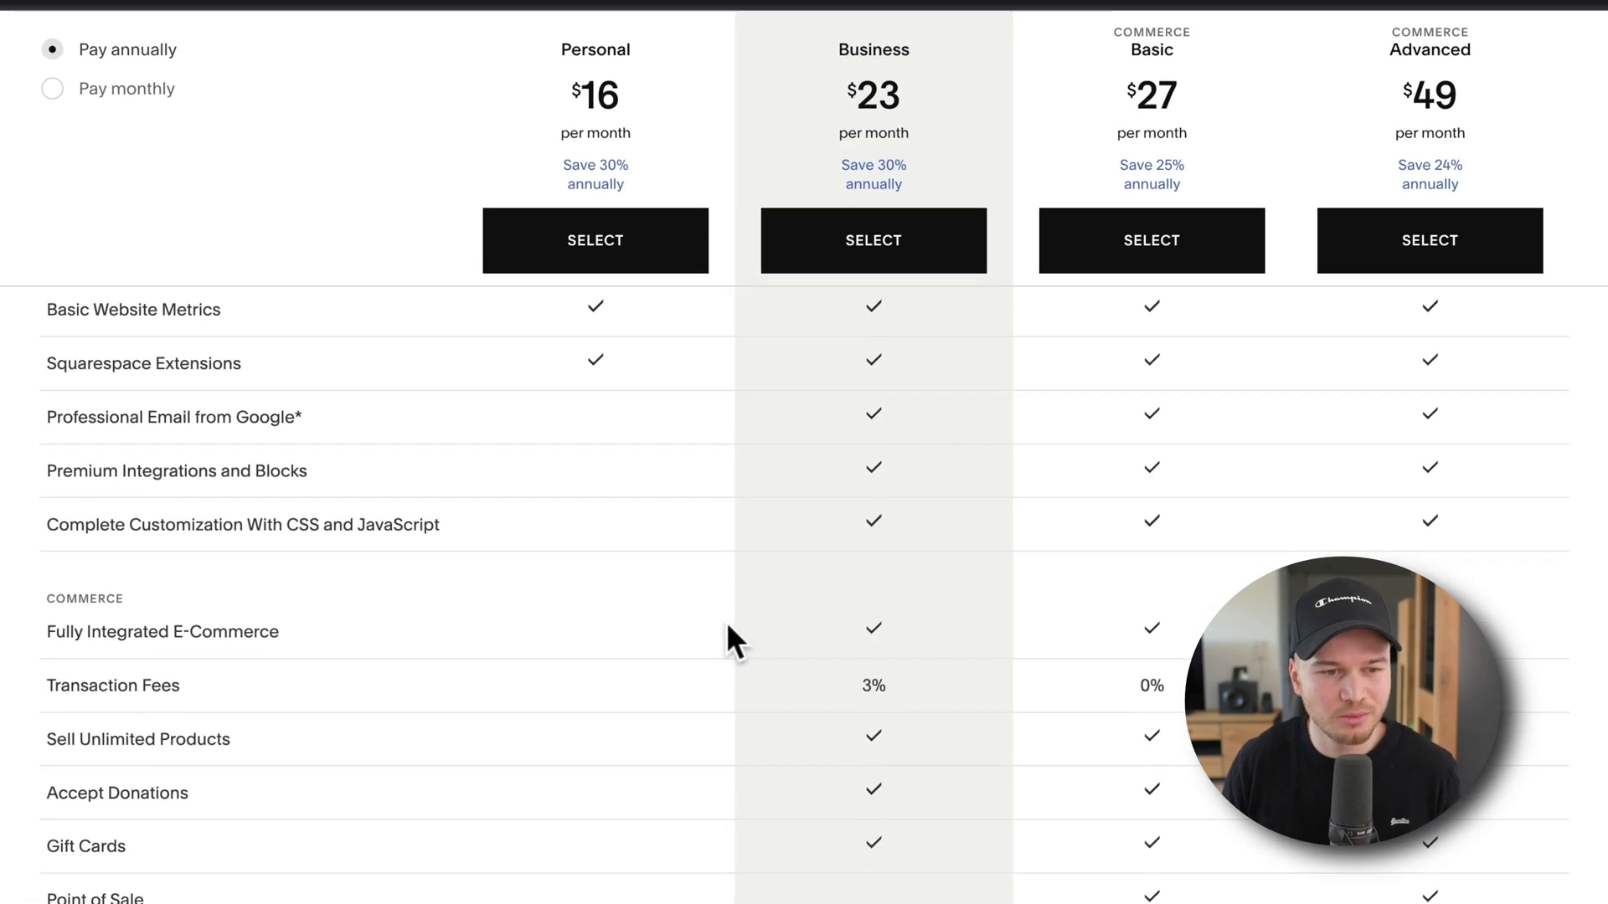
pyautogui.scroll(-2, 737, 567)
pyautogui.scroll(-1, 746, 535)
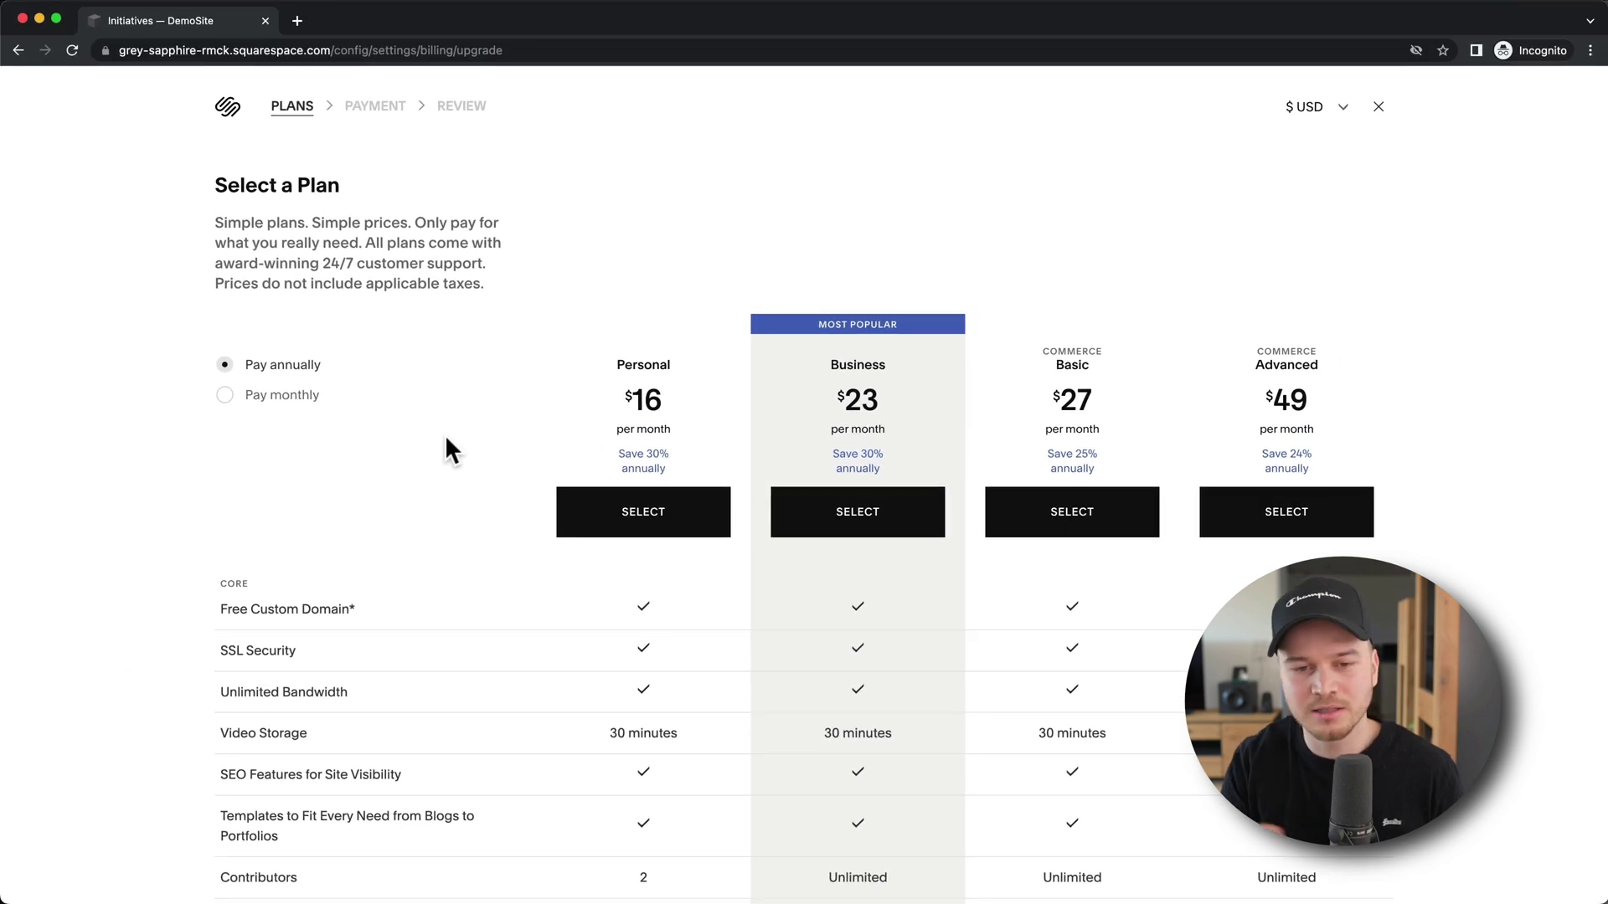
# - Switch to monthly billing and choose the Personal plan ($23.00 plus VAT)
pyautogui.click(225, 395)
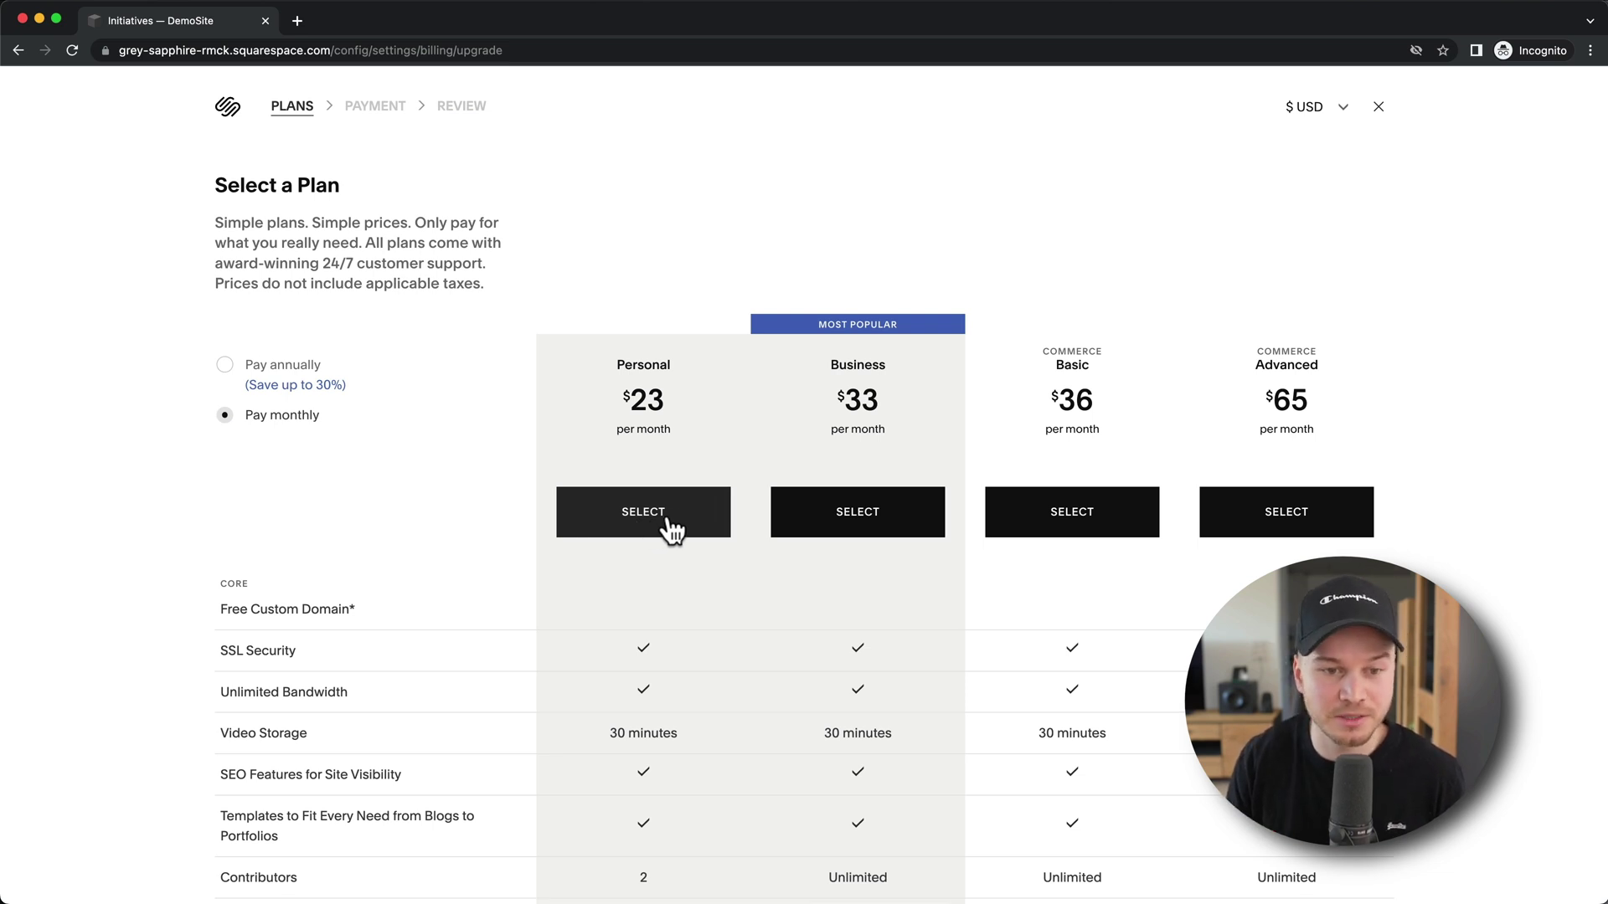
pyautogui.click(649, 525)
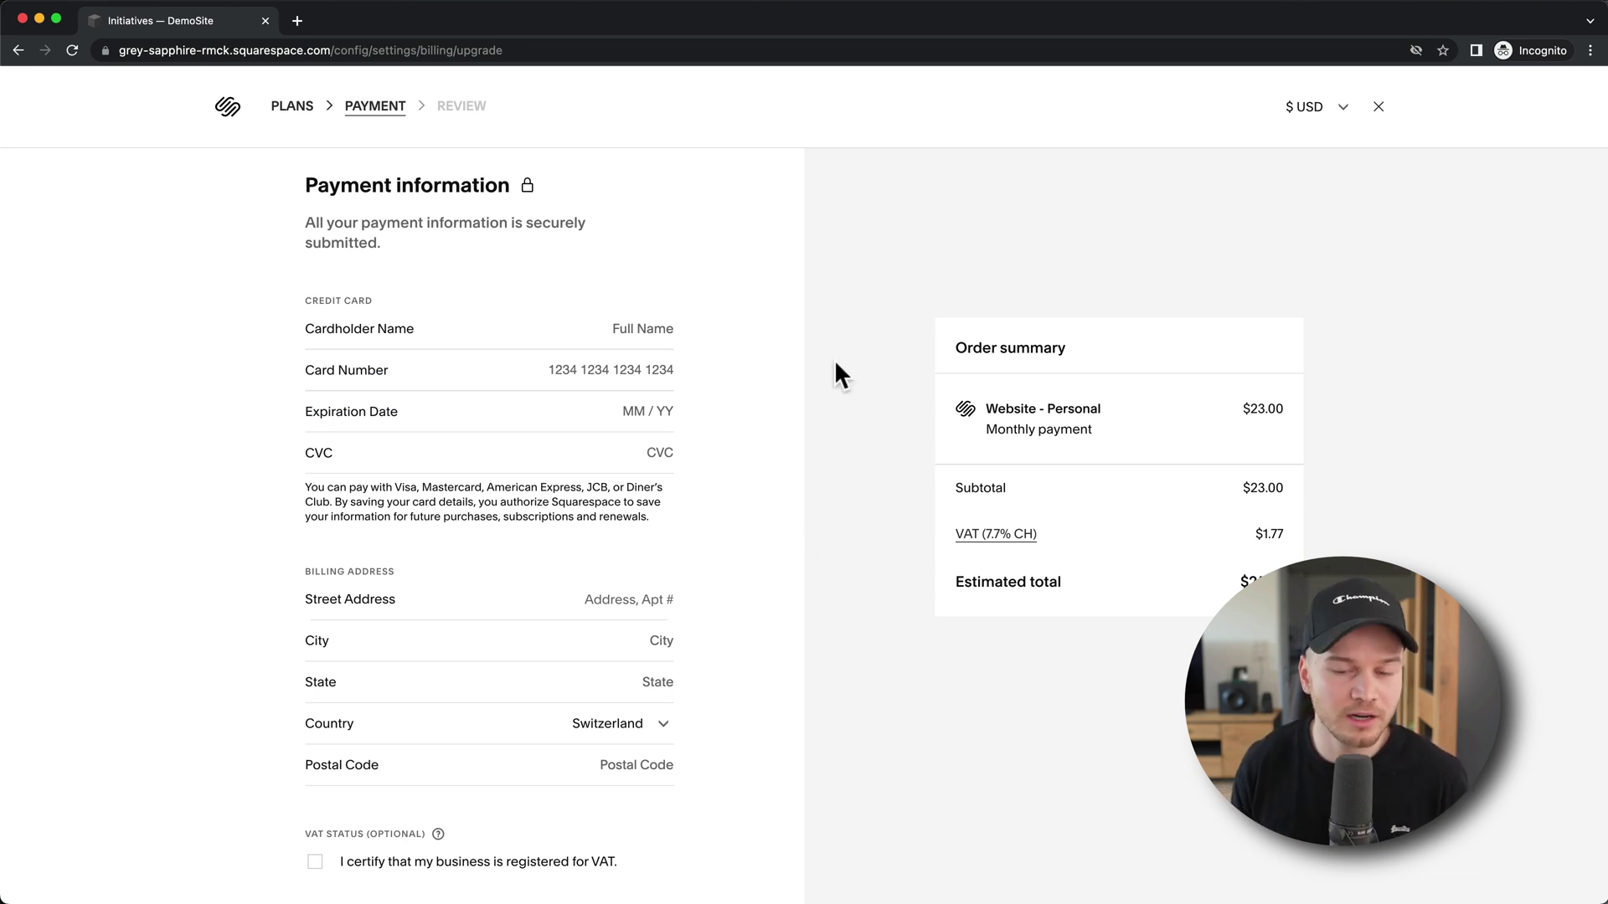
pyautogui.scroll(-3, 834, 360)
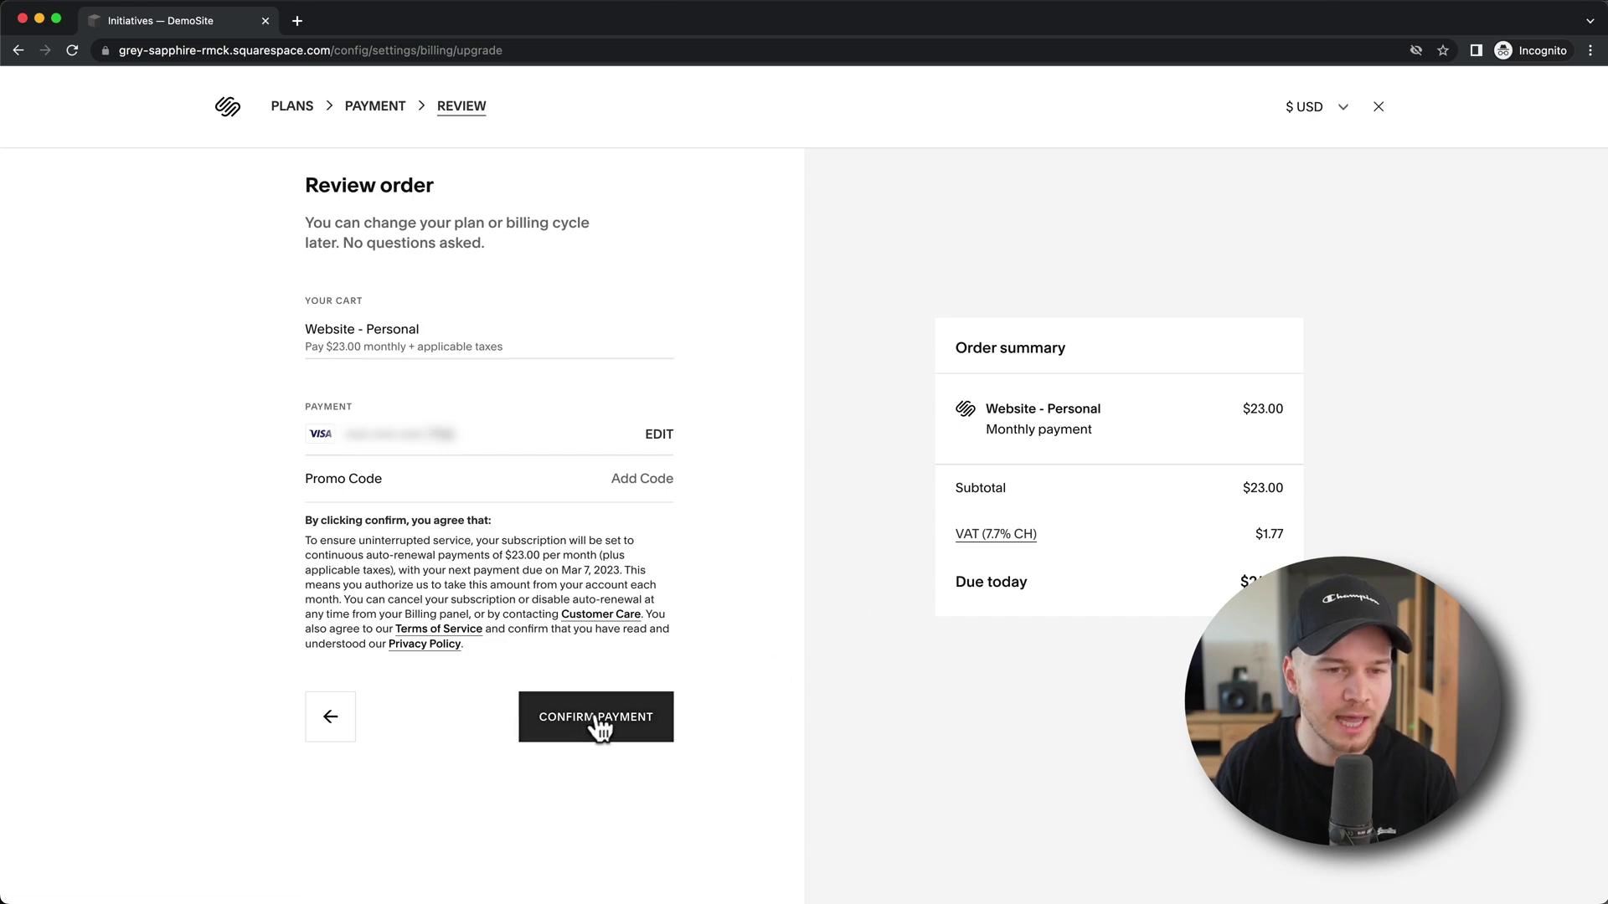
# - Skip the promo code and confirm the $24.77 payment for the monthly Personal plan
pyautogui.click(644, 478)
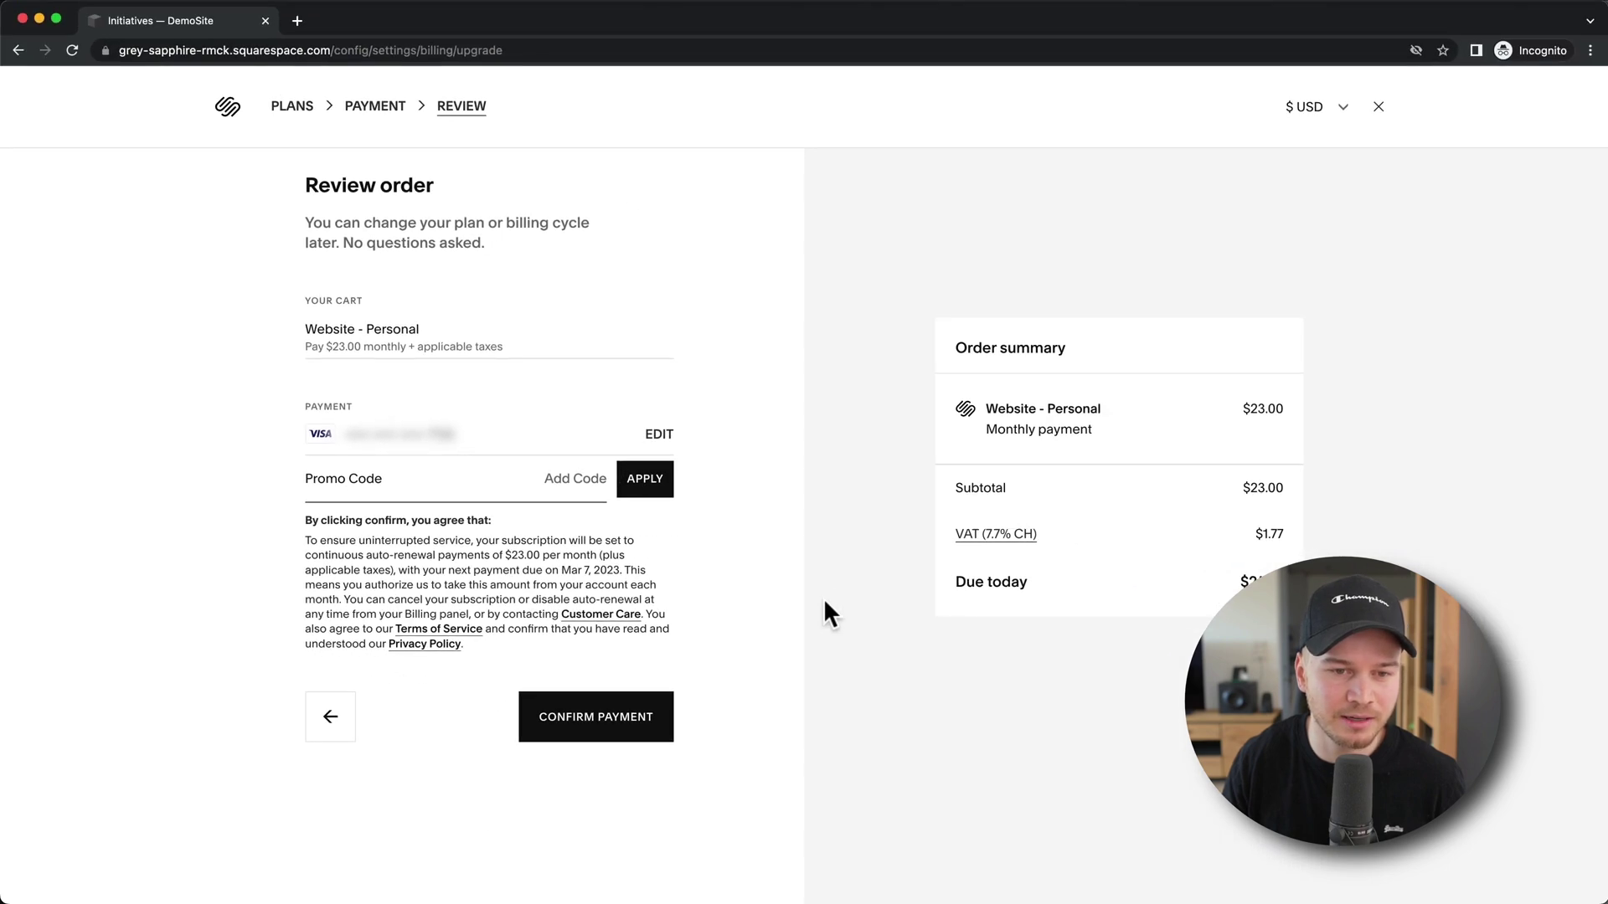
pyautogui.click(822, 613)
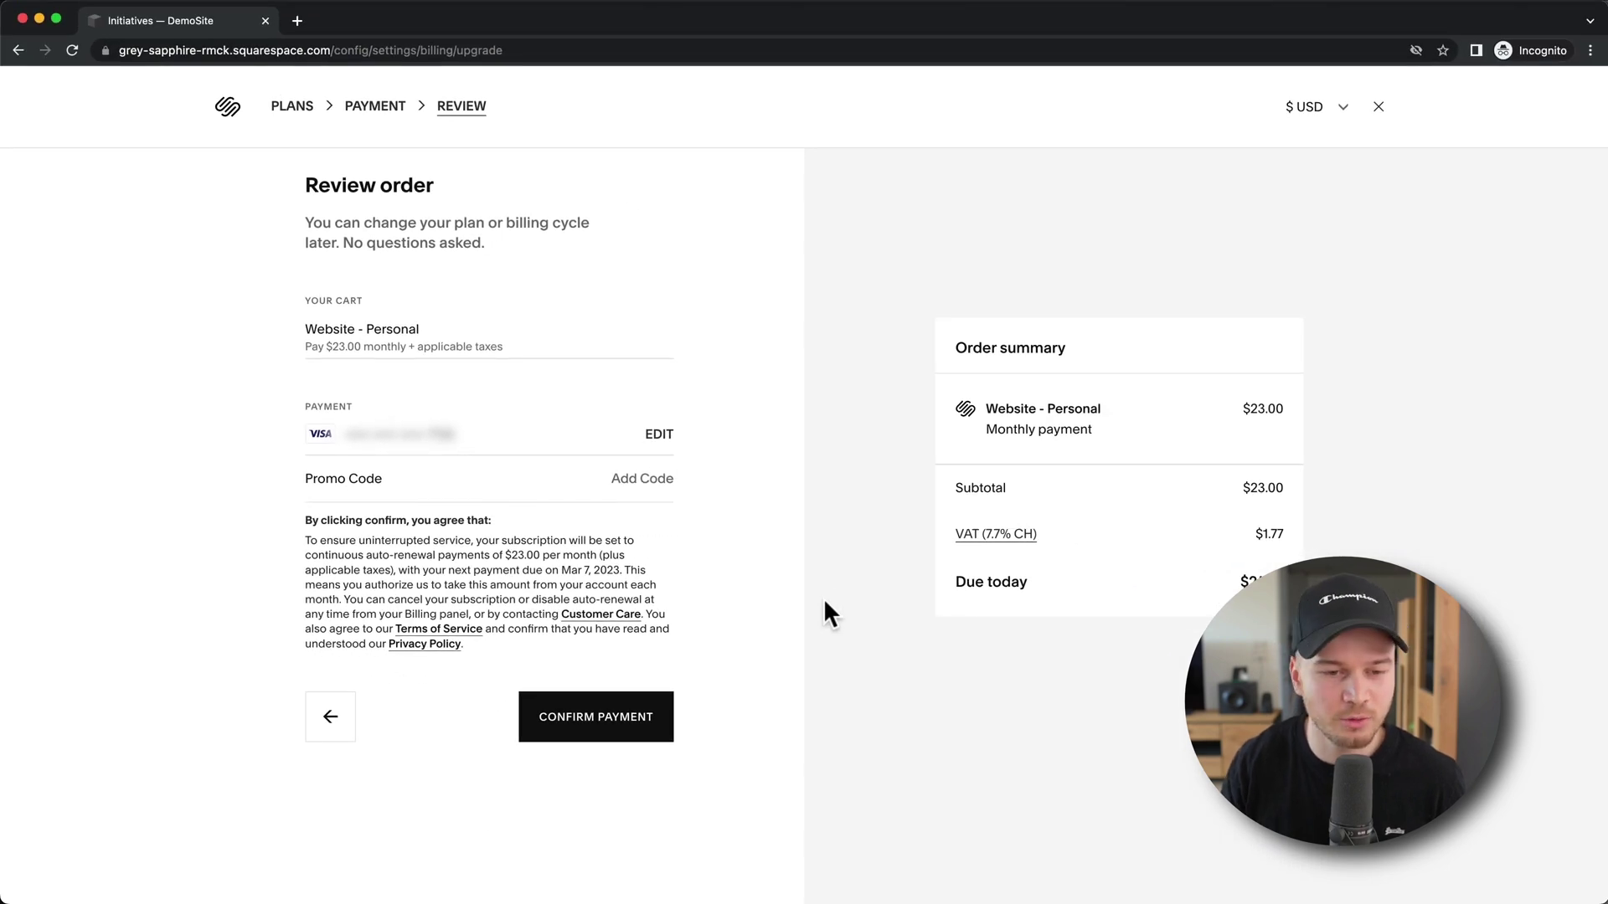
pyautogui.click(603, 729)
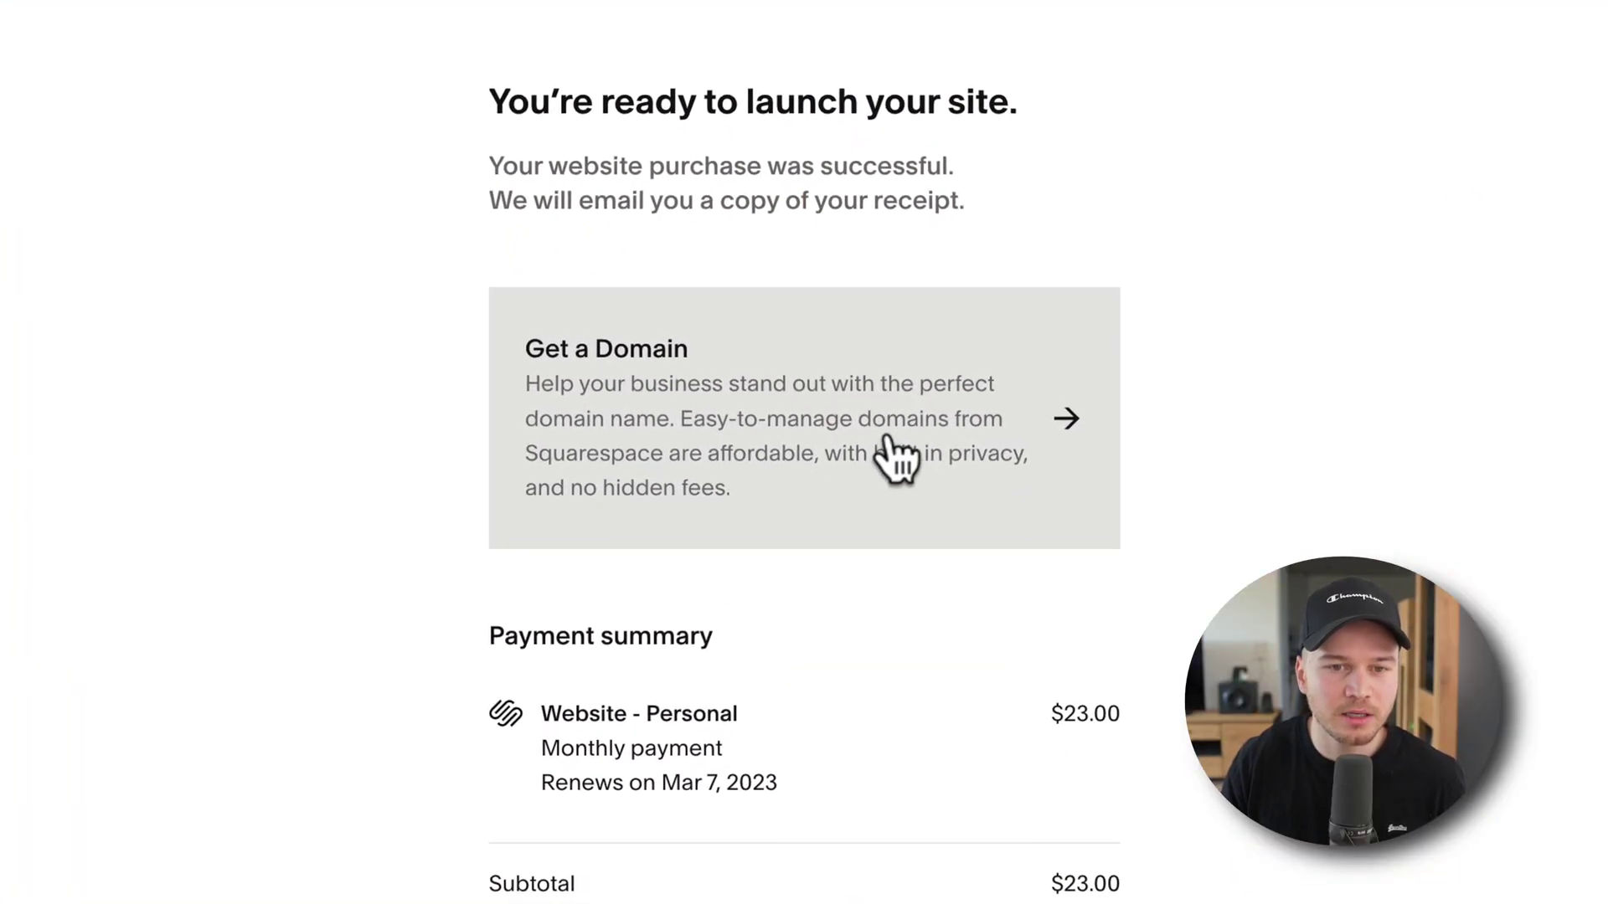
# - Go from the confirmation page's Get a Domain box to Settings > Domains
pyautogui.click(896, 454)
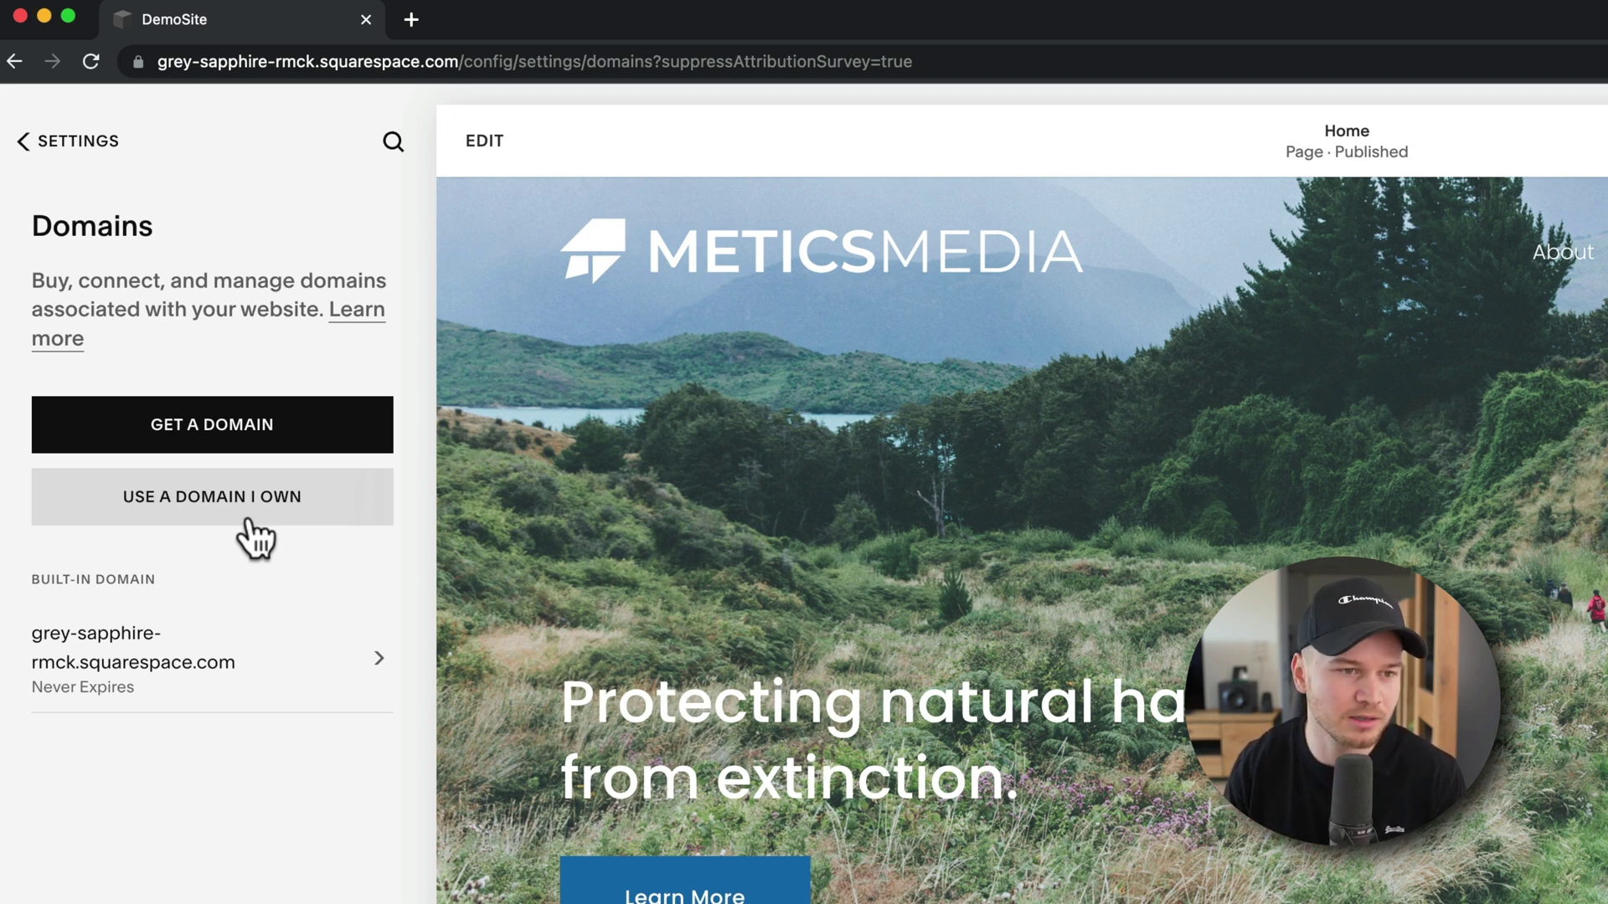
# - Search Get a New Domain for meticsmediademosite.com and add the .com result to the cart
pyautogui.click(201, 434)
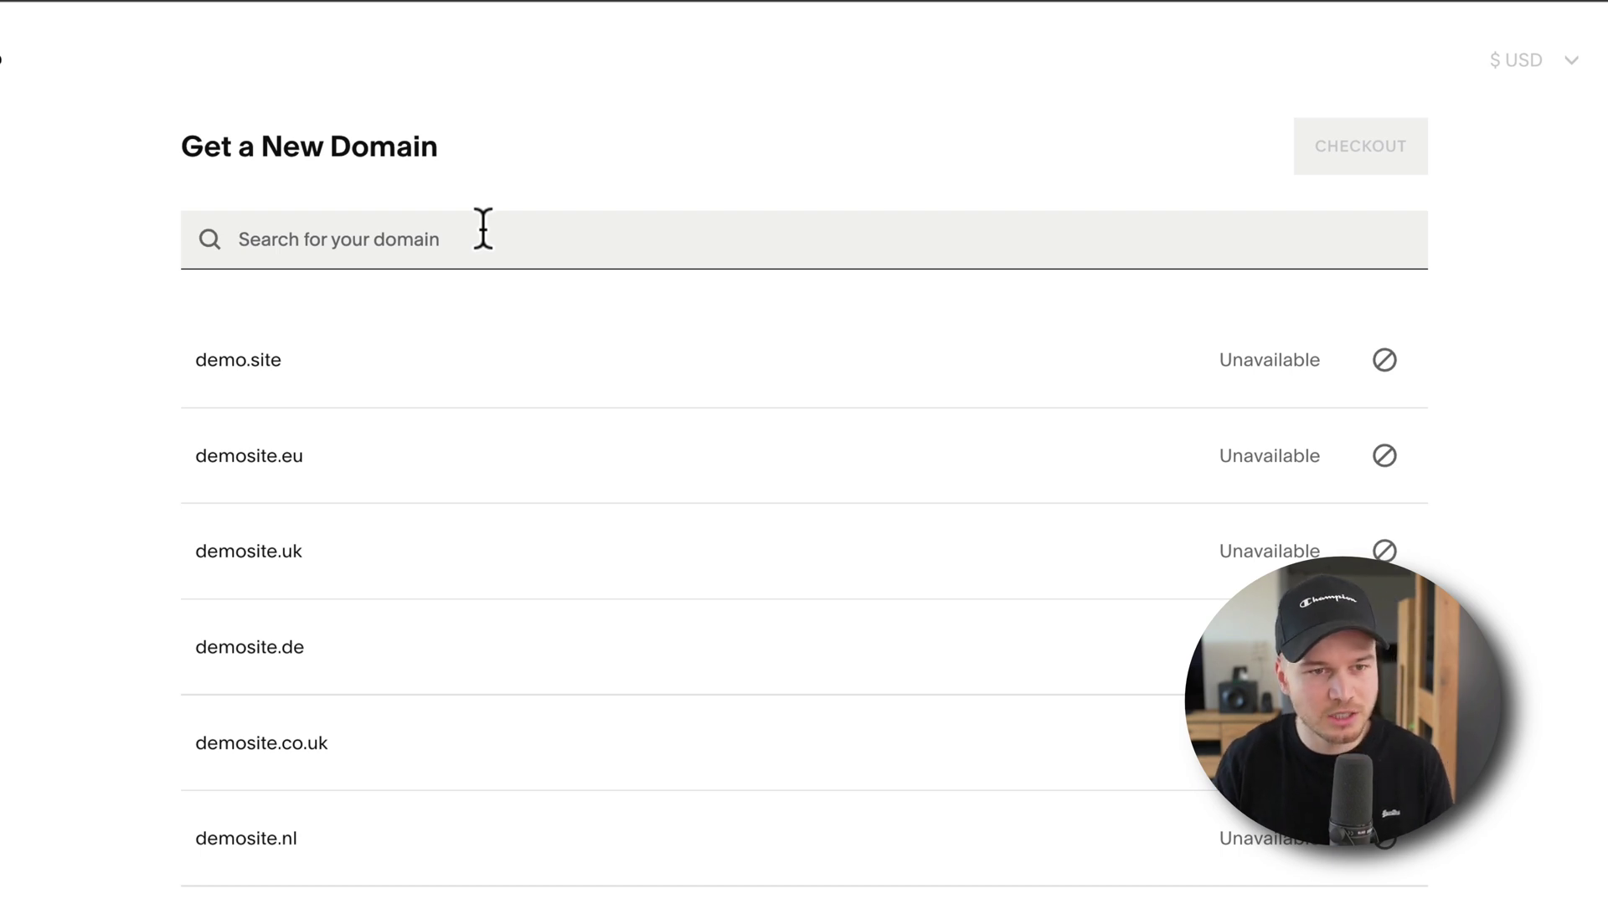
pyautogui.write('meticsmedia')
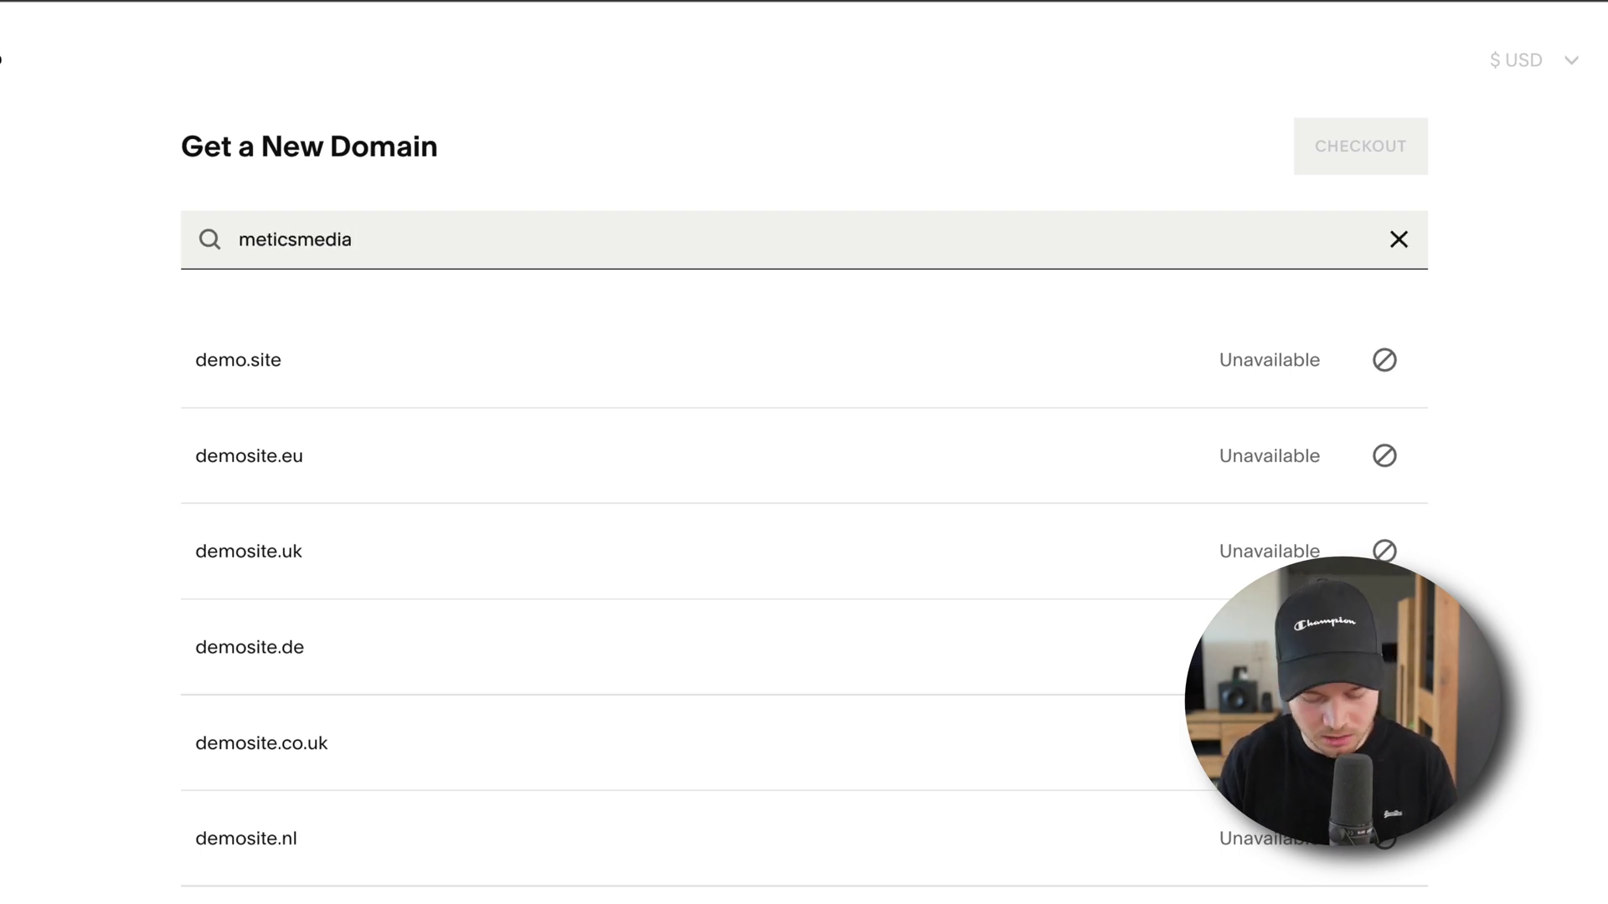
pyautogui.write('demosite.com')
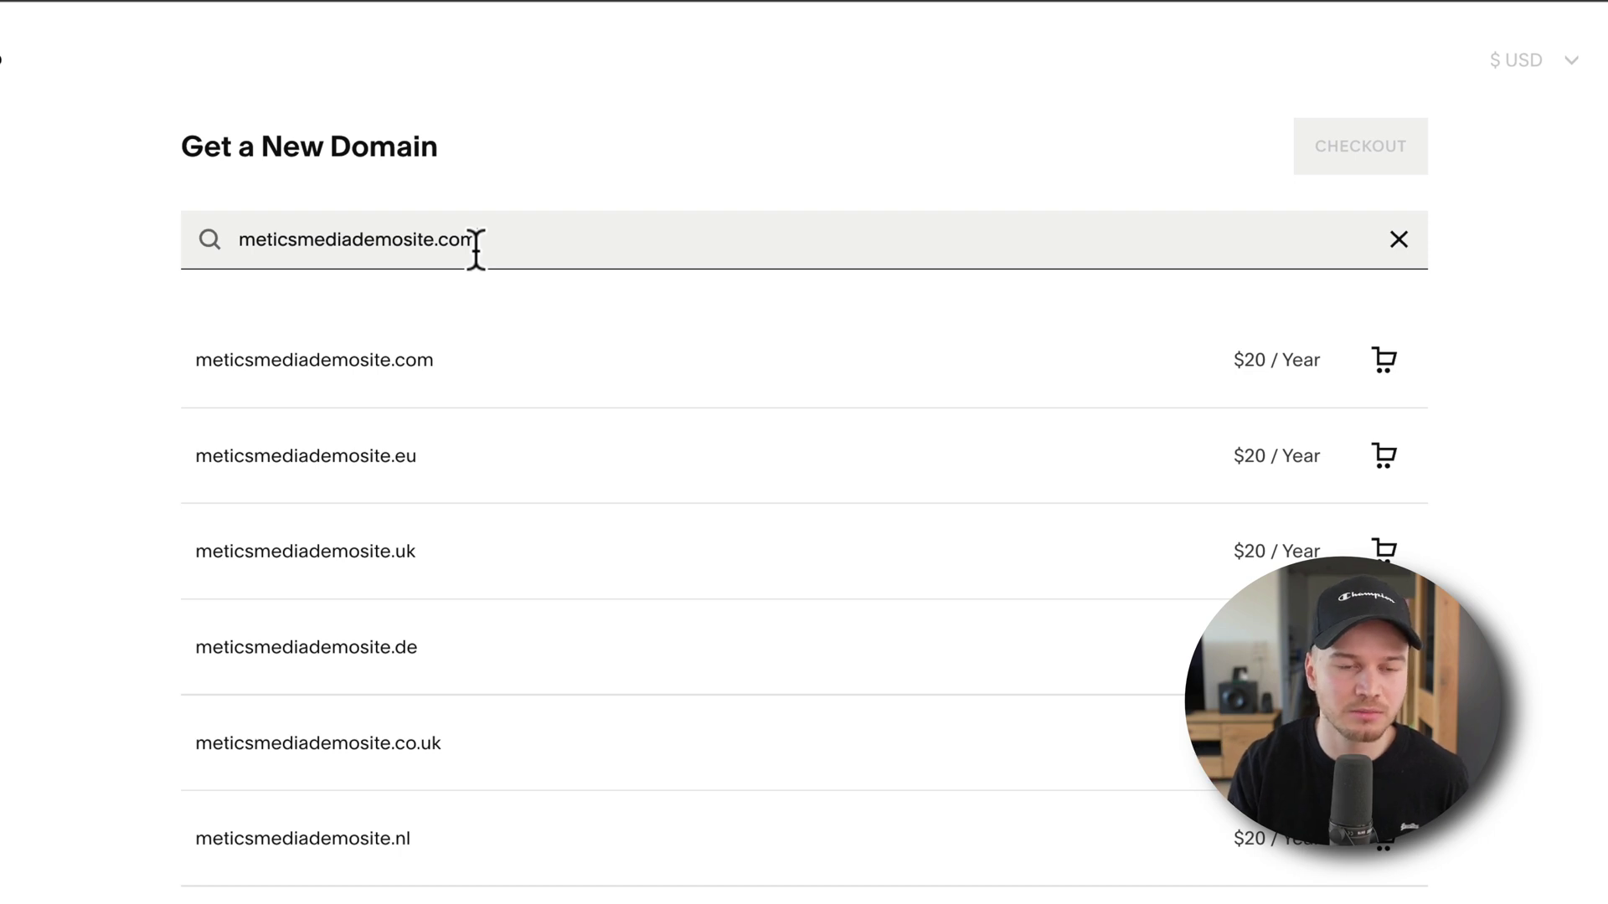
pyautogui.click(329, 371)
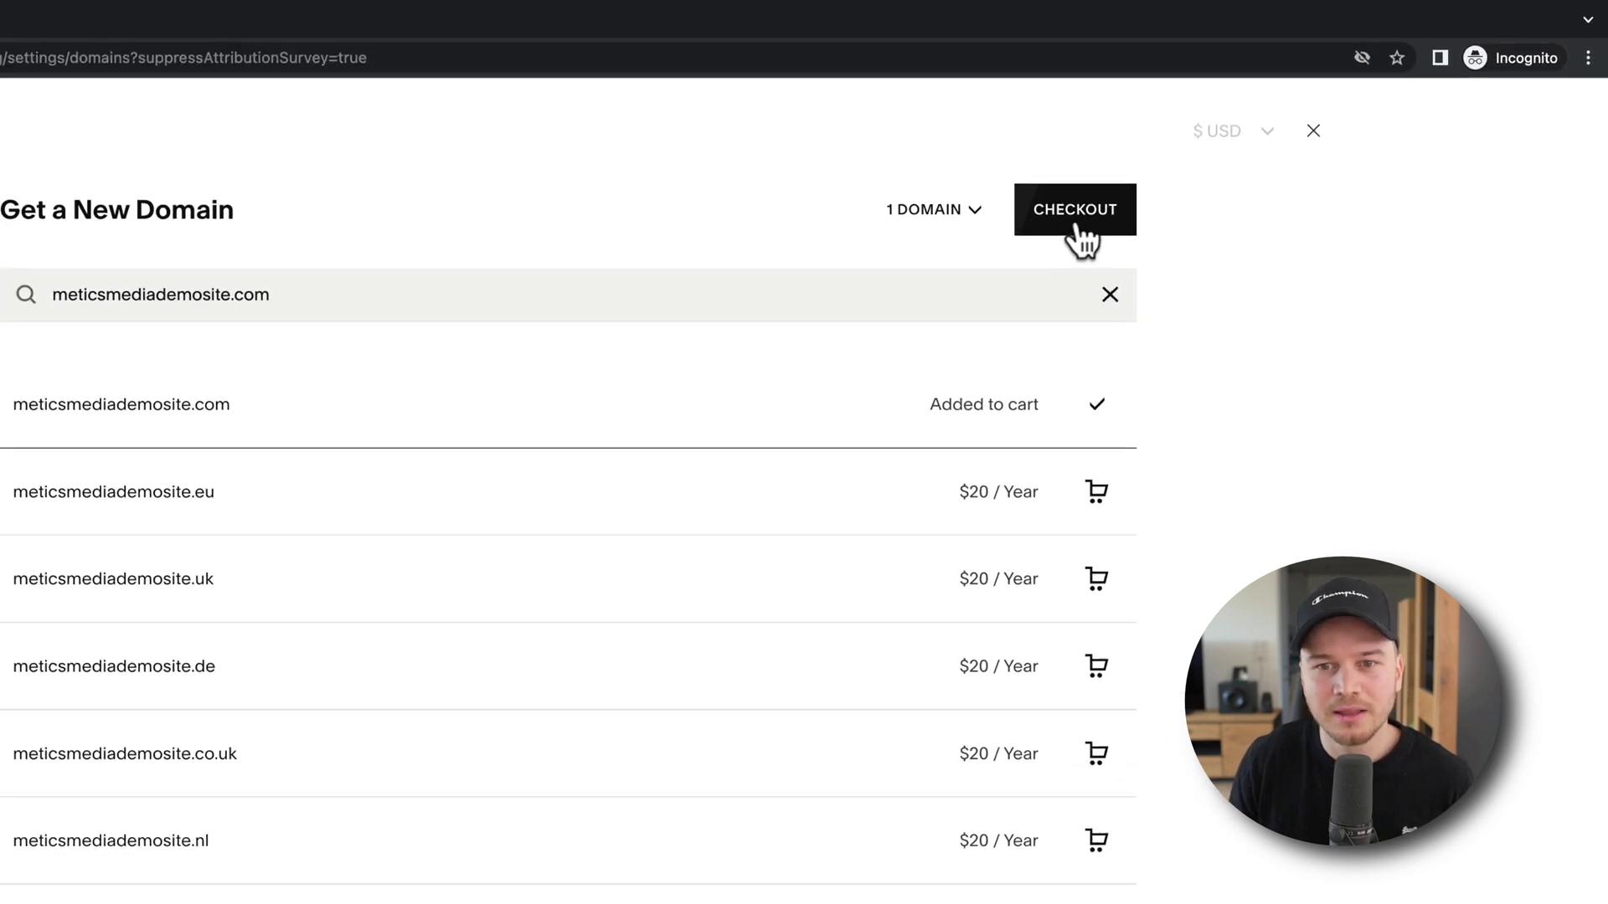
# - Check out meticsmediademosite.com, saving registration details and confirming the payment
pyautogui.click(1073, 209)
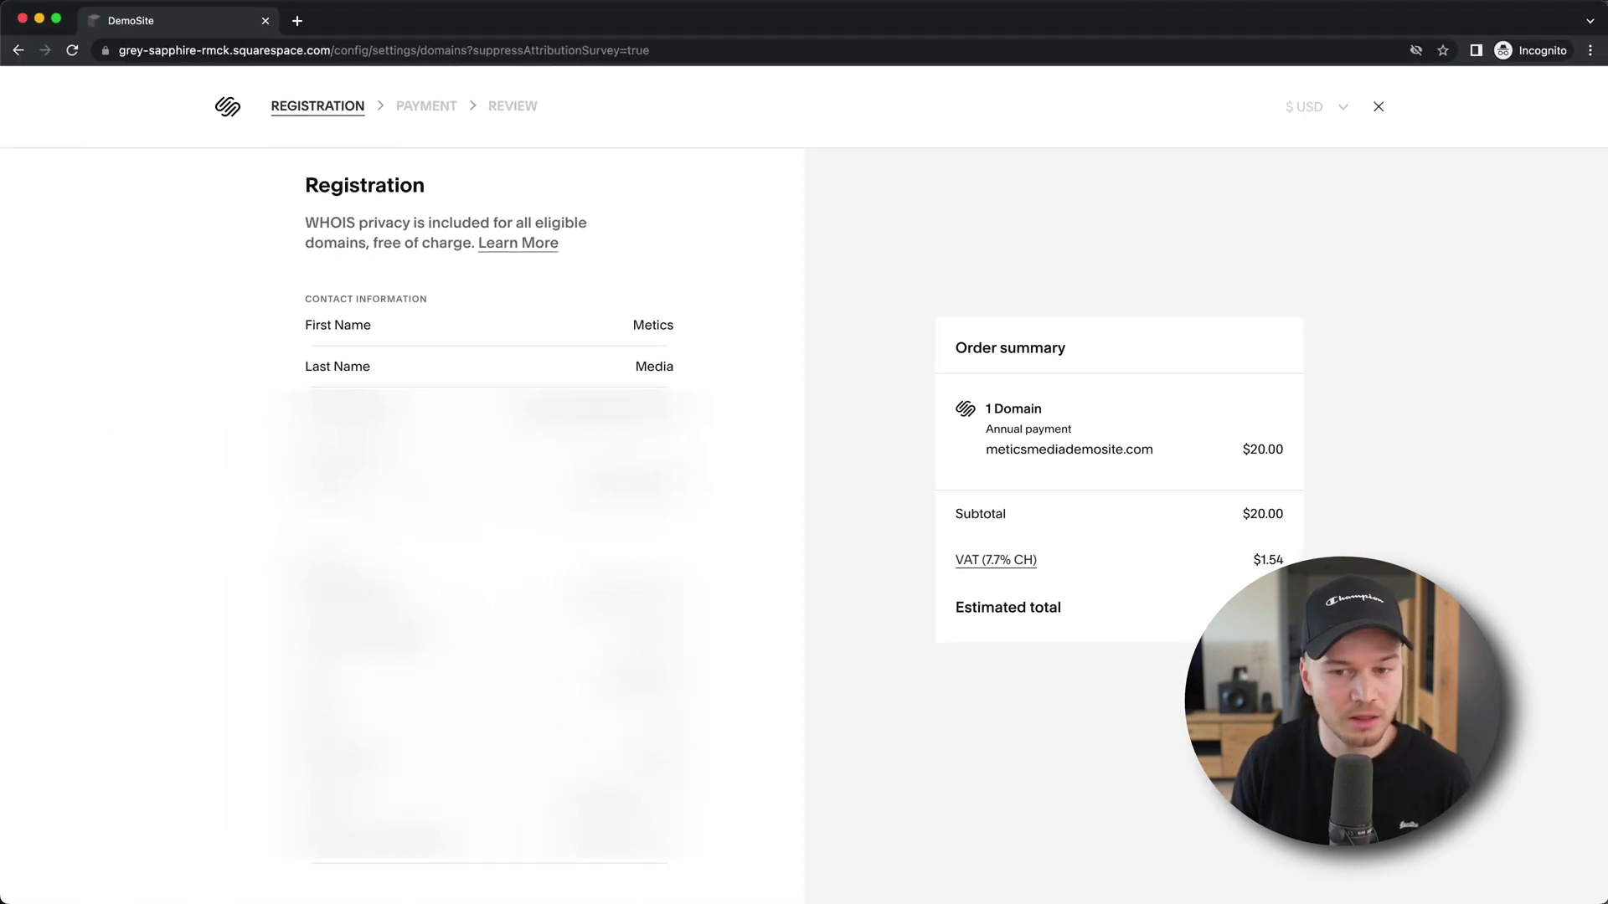
pyautogui.scroll(-2, 996, 628)
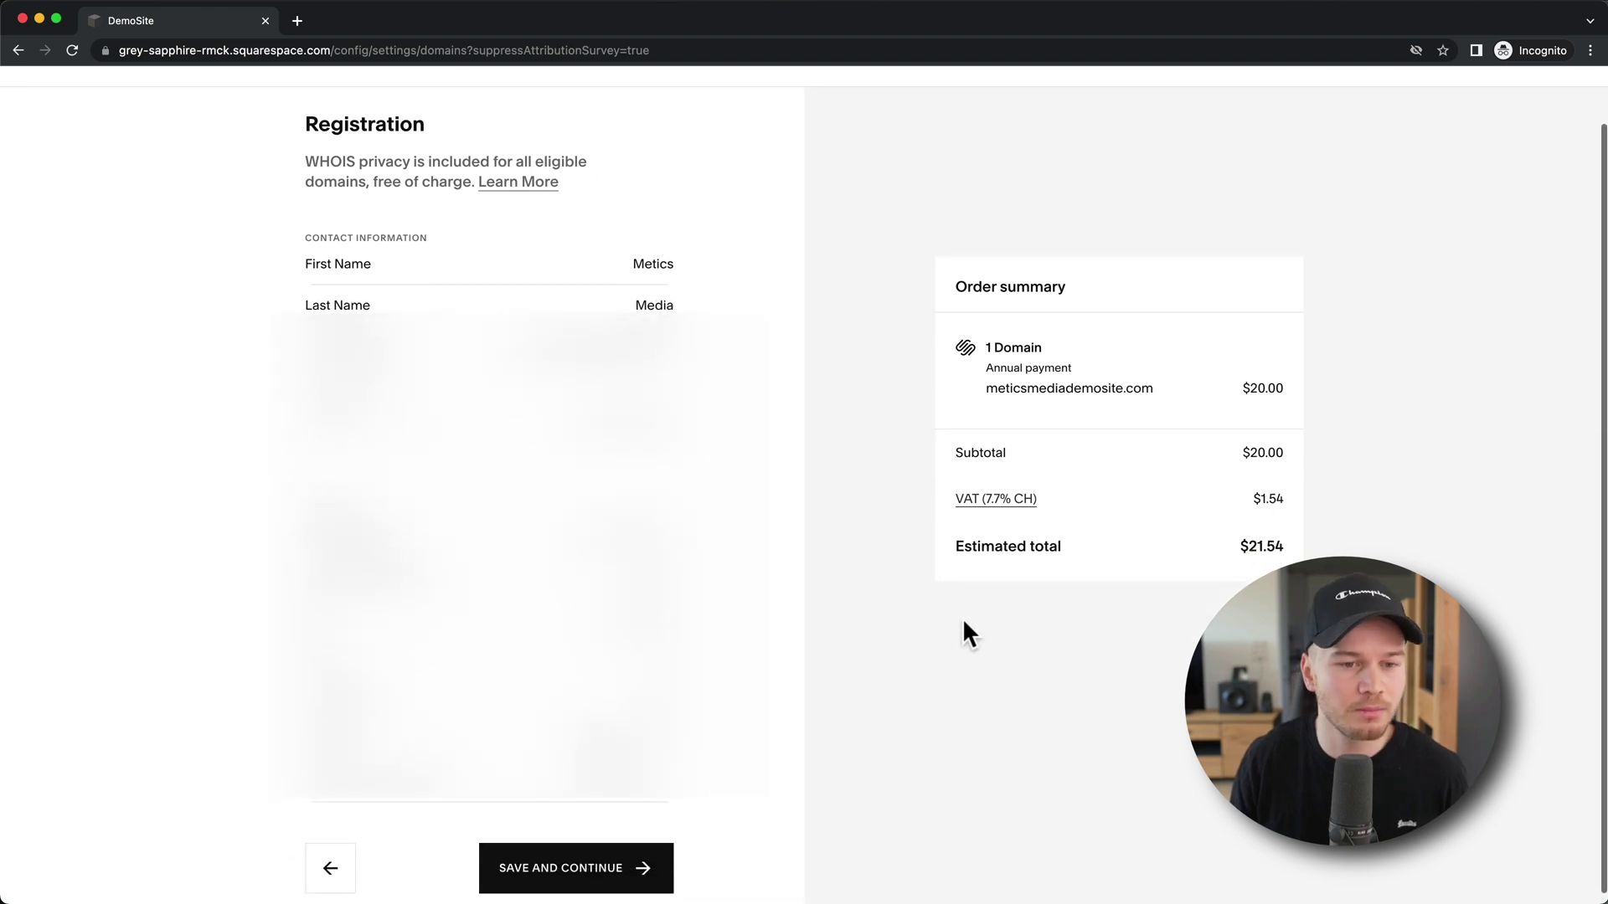
pyautogui.click(625, 874)
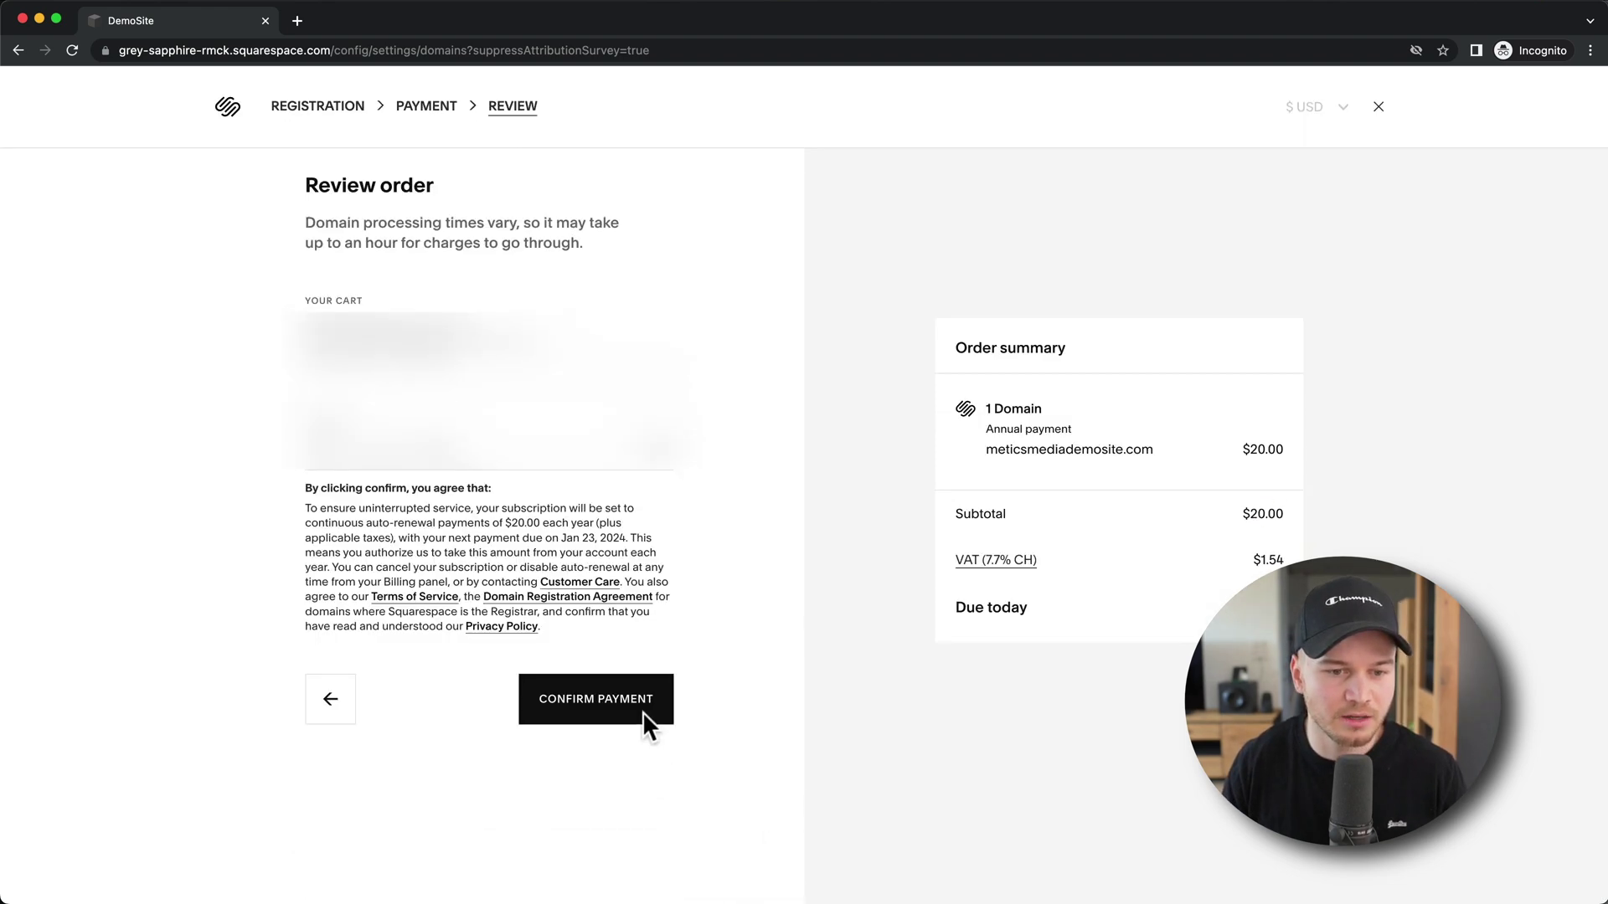
pyautogui.click(596, 700)
pyautogui.click(950, 843)
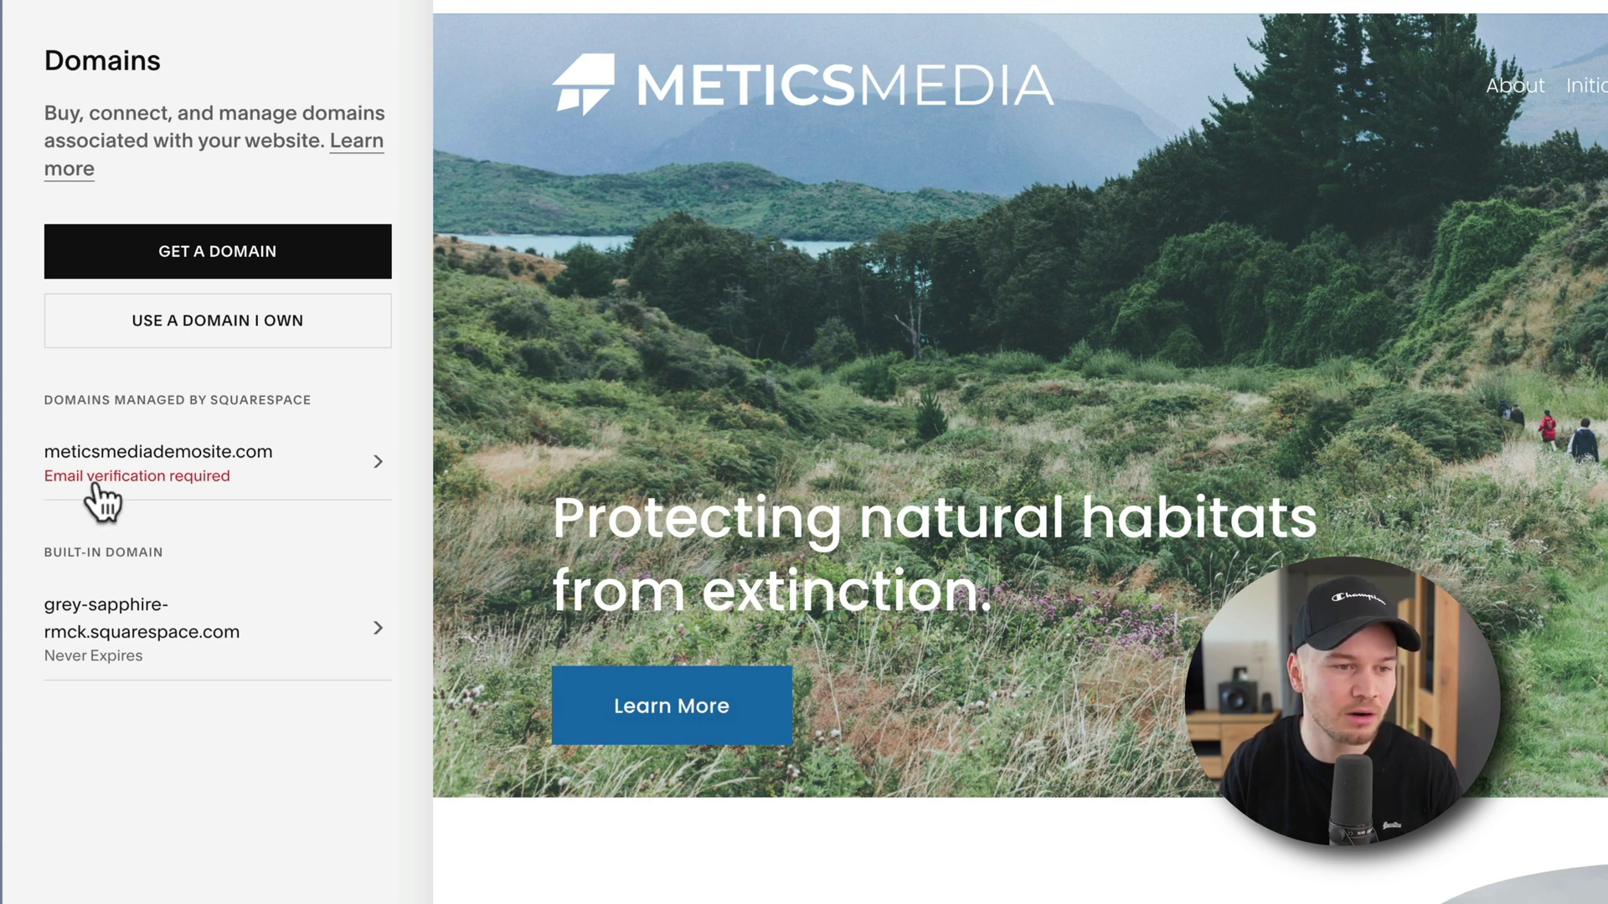
# - Verify meticsmediademosite.com's email and go back to the dashboard listing DemoSite
pyautogui.click(333, 507)
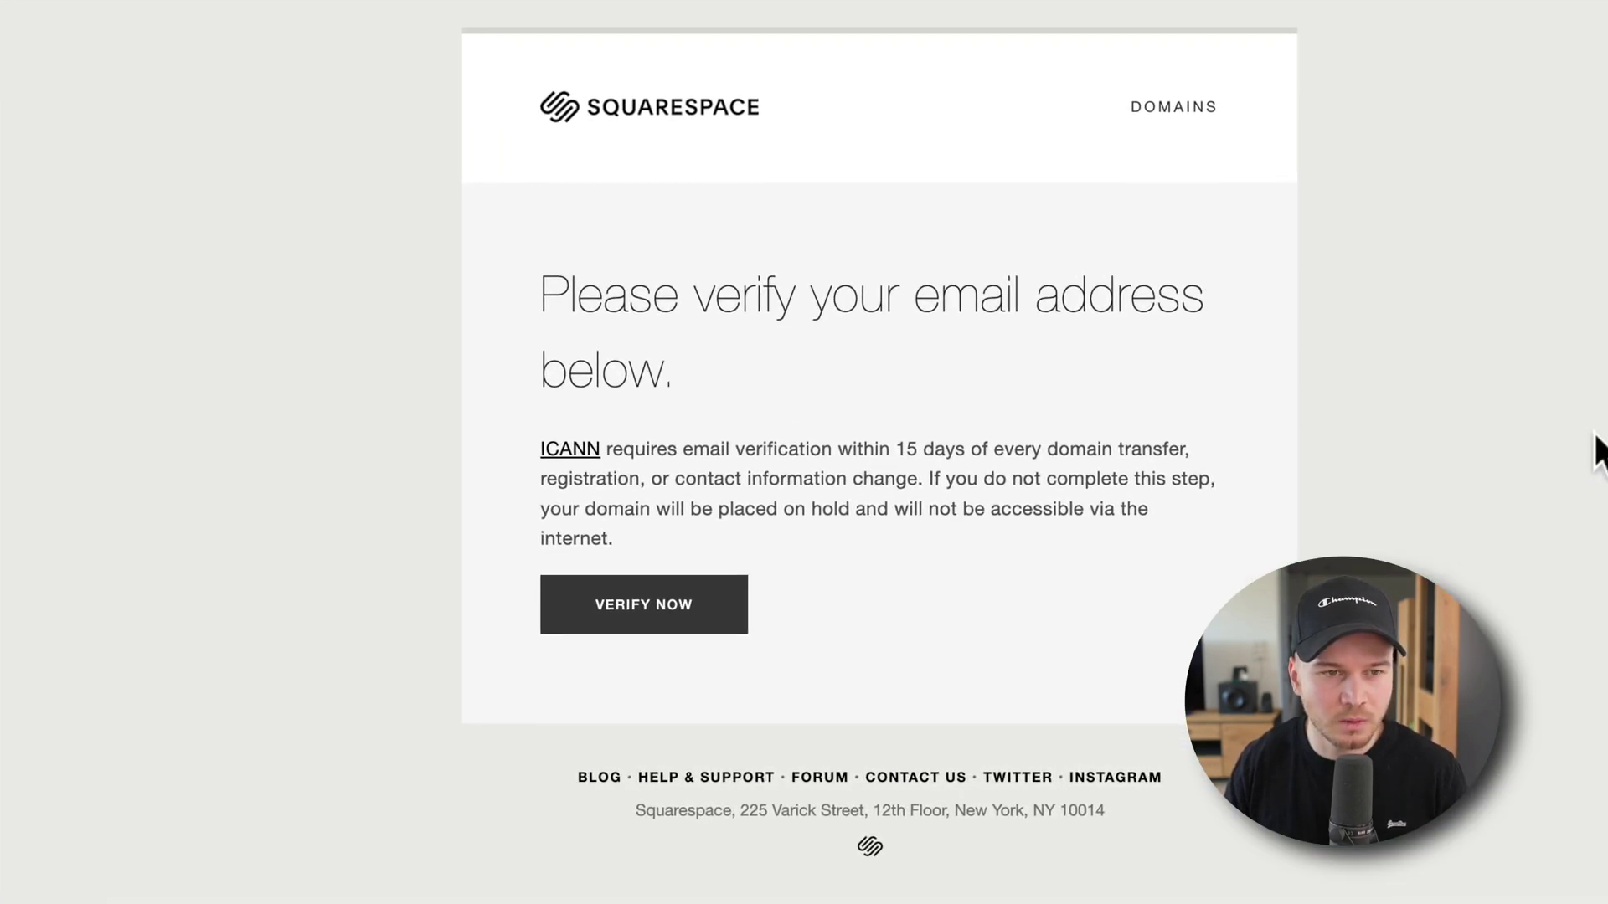
pyautogui.click(690, 609)
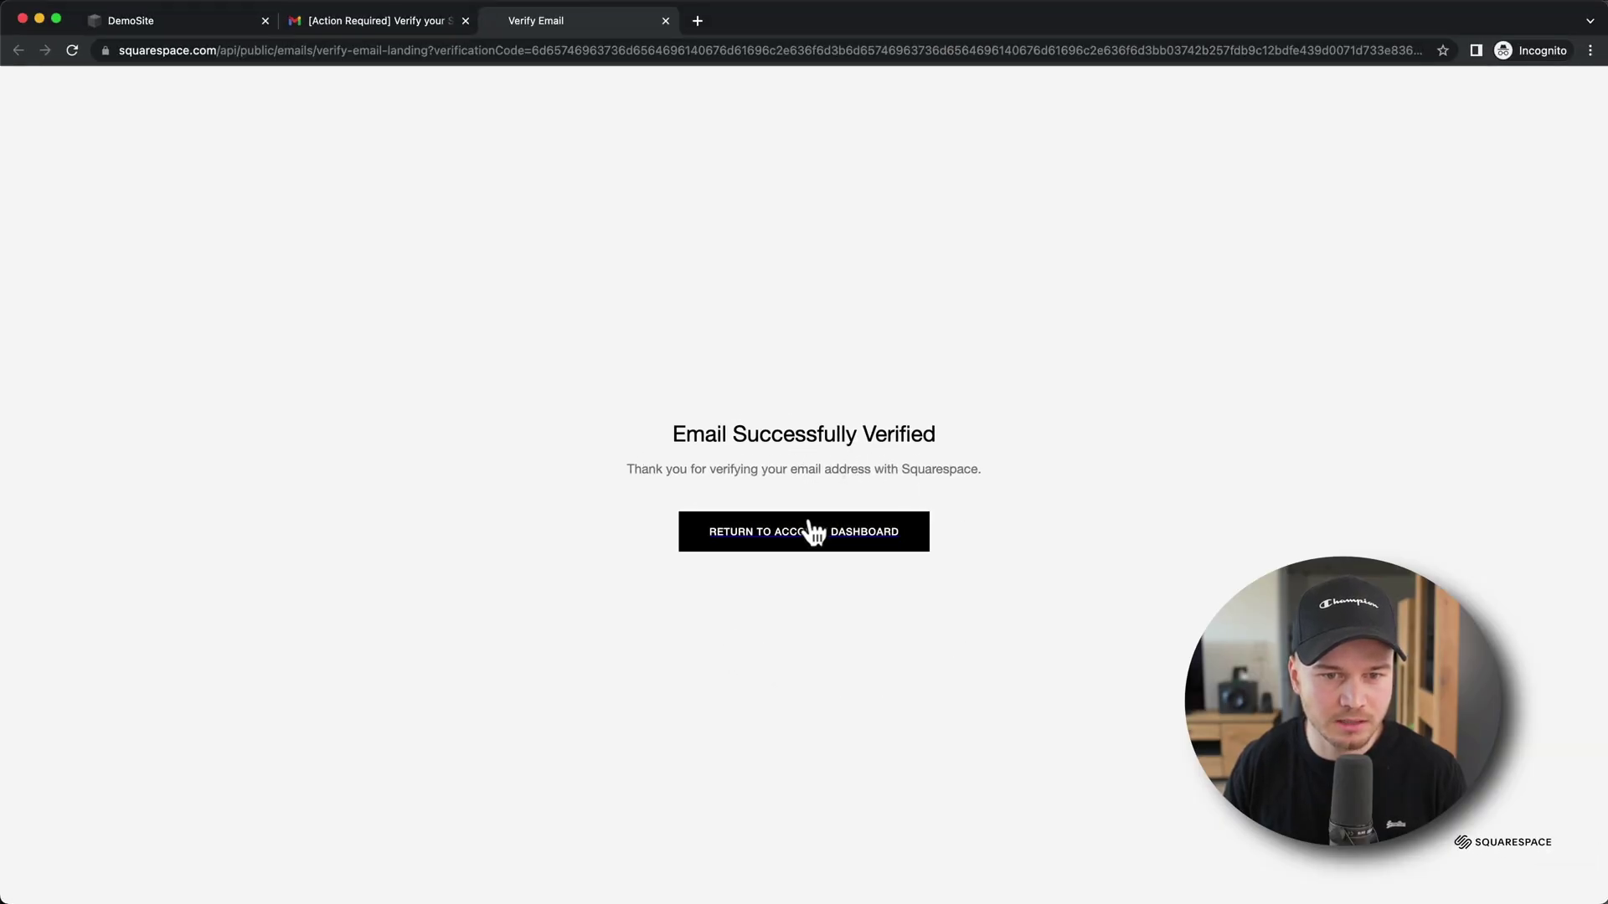
pyautogui.click(770, 534)
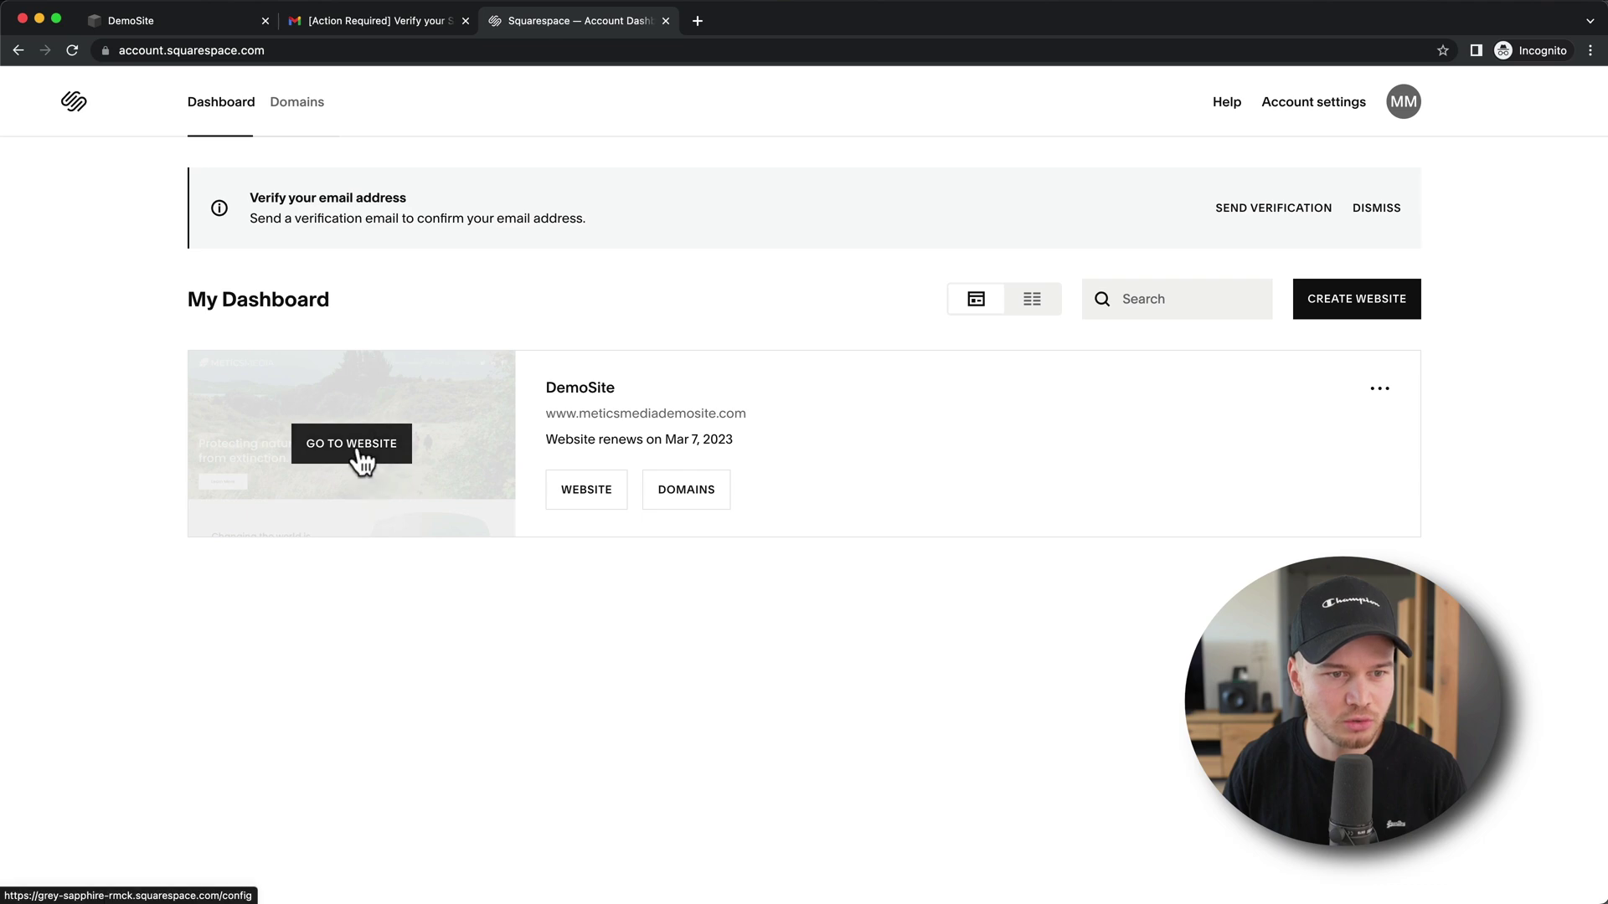
# - Open the DemoSite editor's Settings > Domains page showing meticsmediademosite.com as primary
pyautogui.click(351, 443)
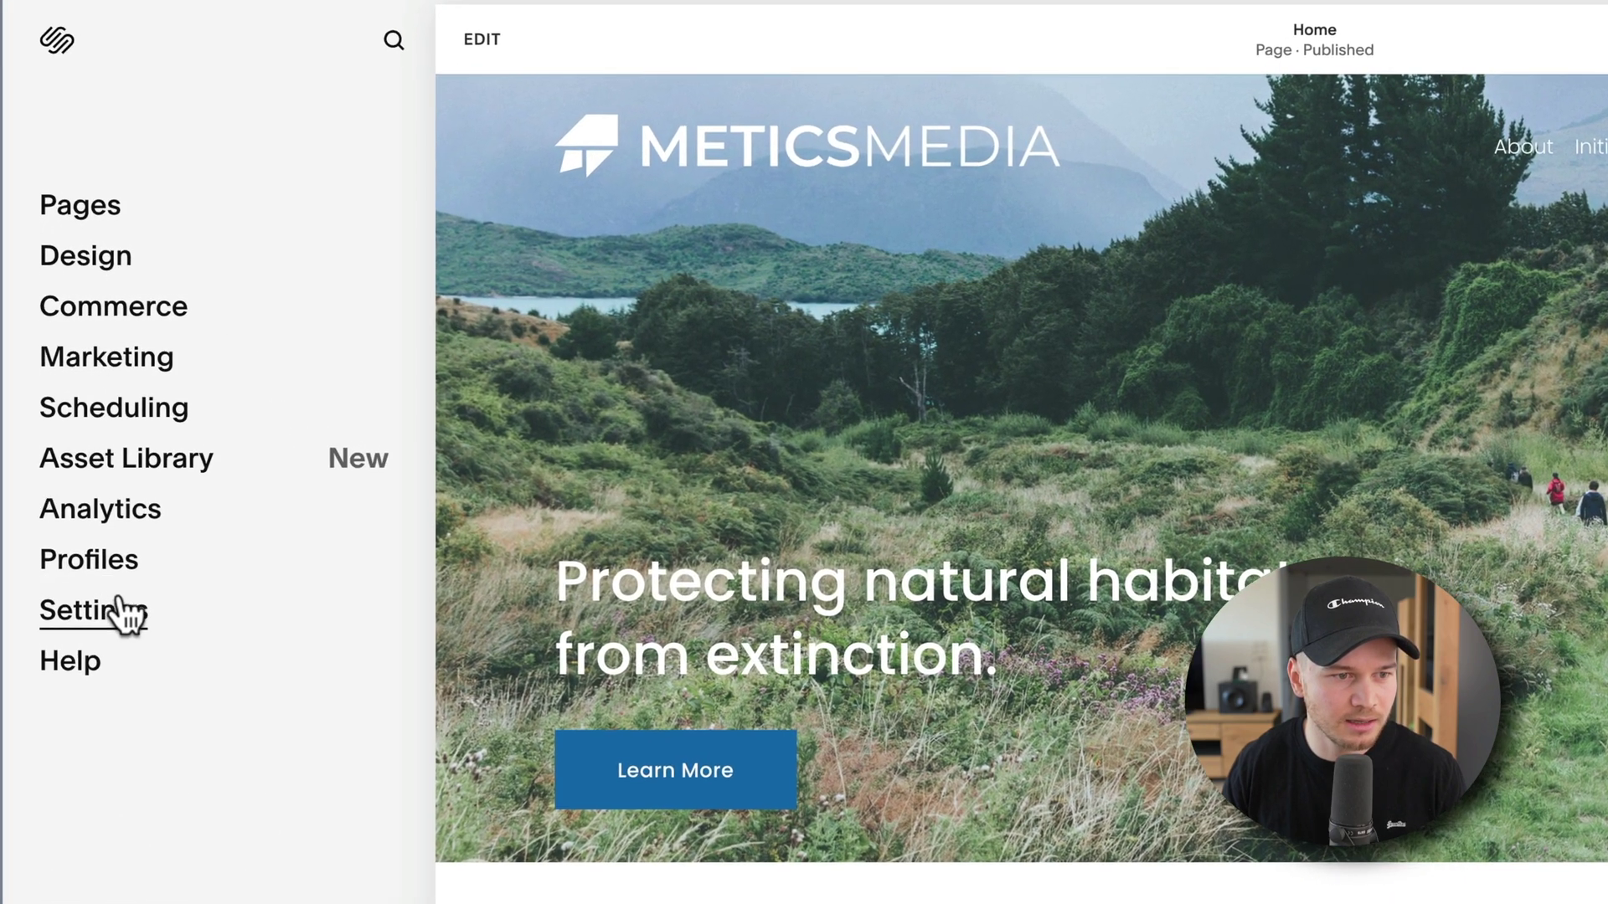
pyautogui.click(129, 610)
pyautogui.click(89, 596)
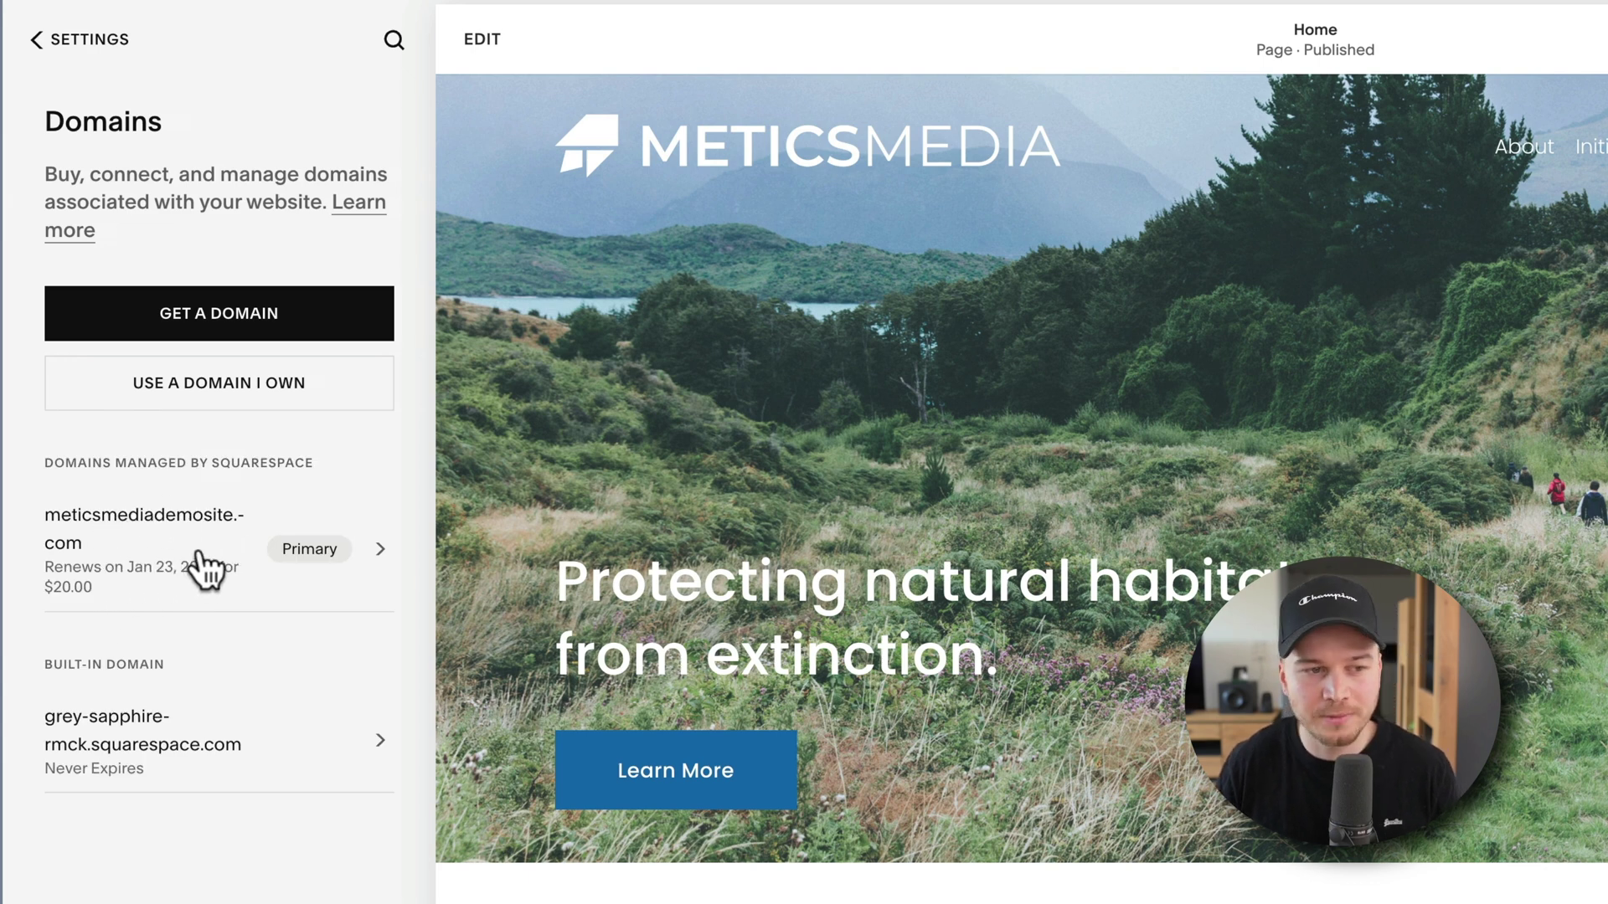
pyautogui.click(93, 52)
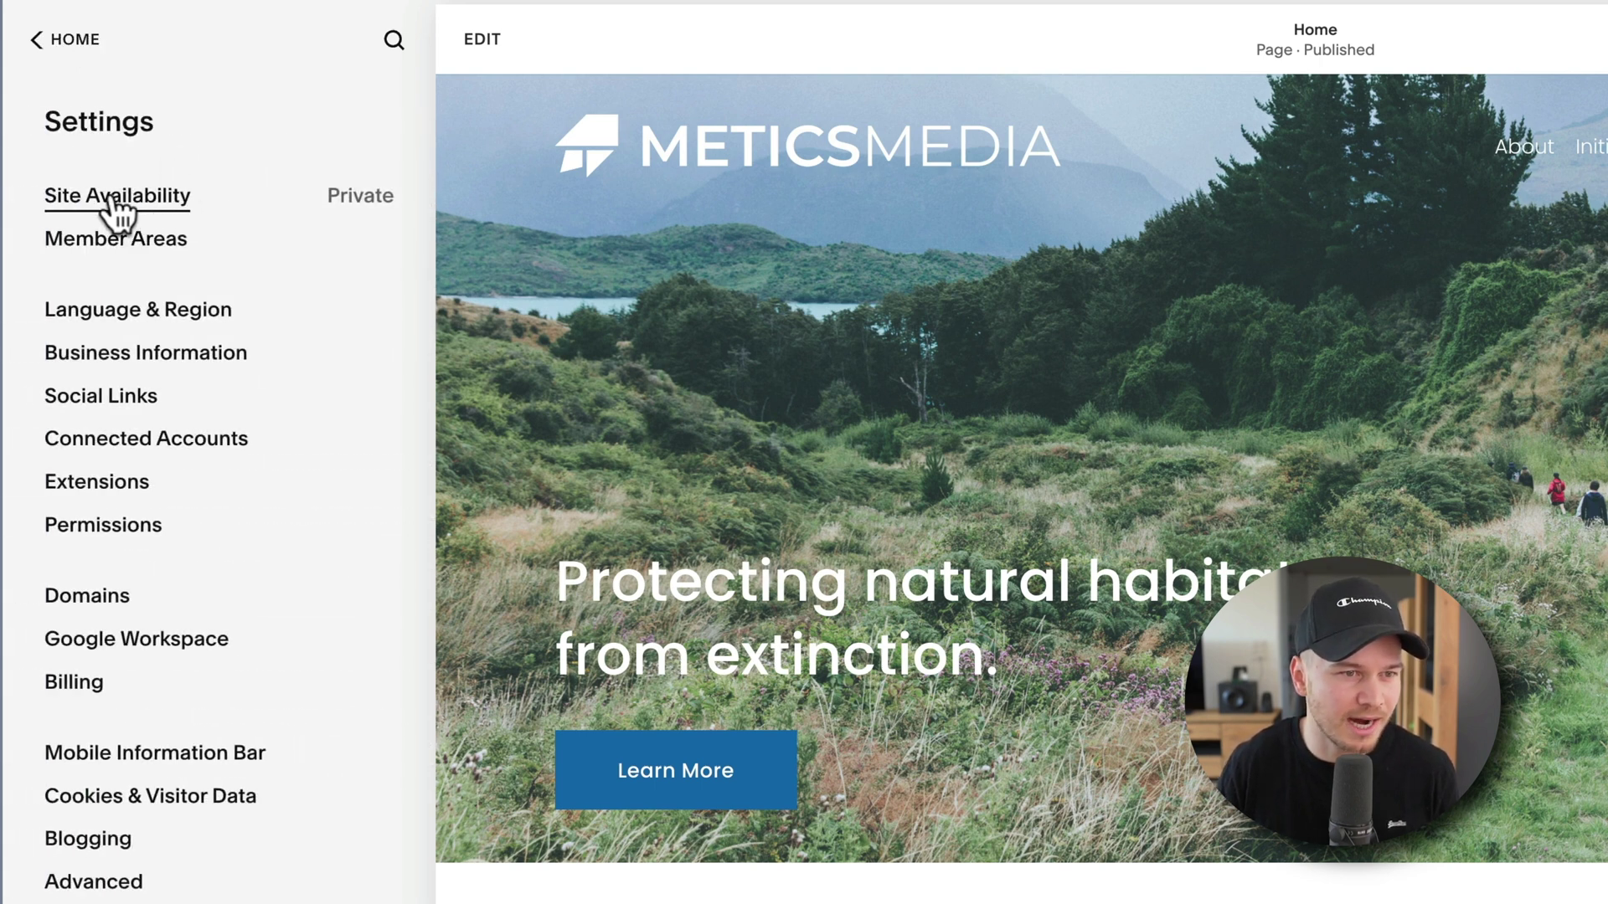
pyautogui.click(153, 207)
pyautogui.click(58, 244)
pyautogui.click(63, 38)
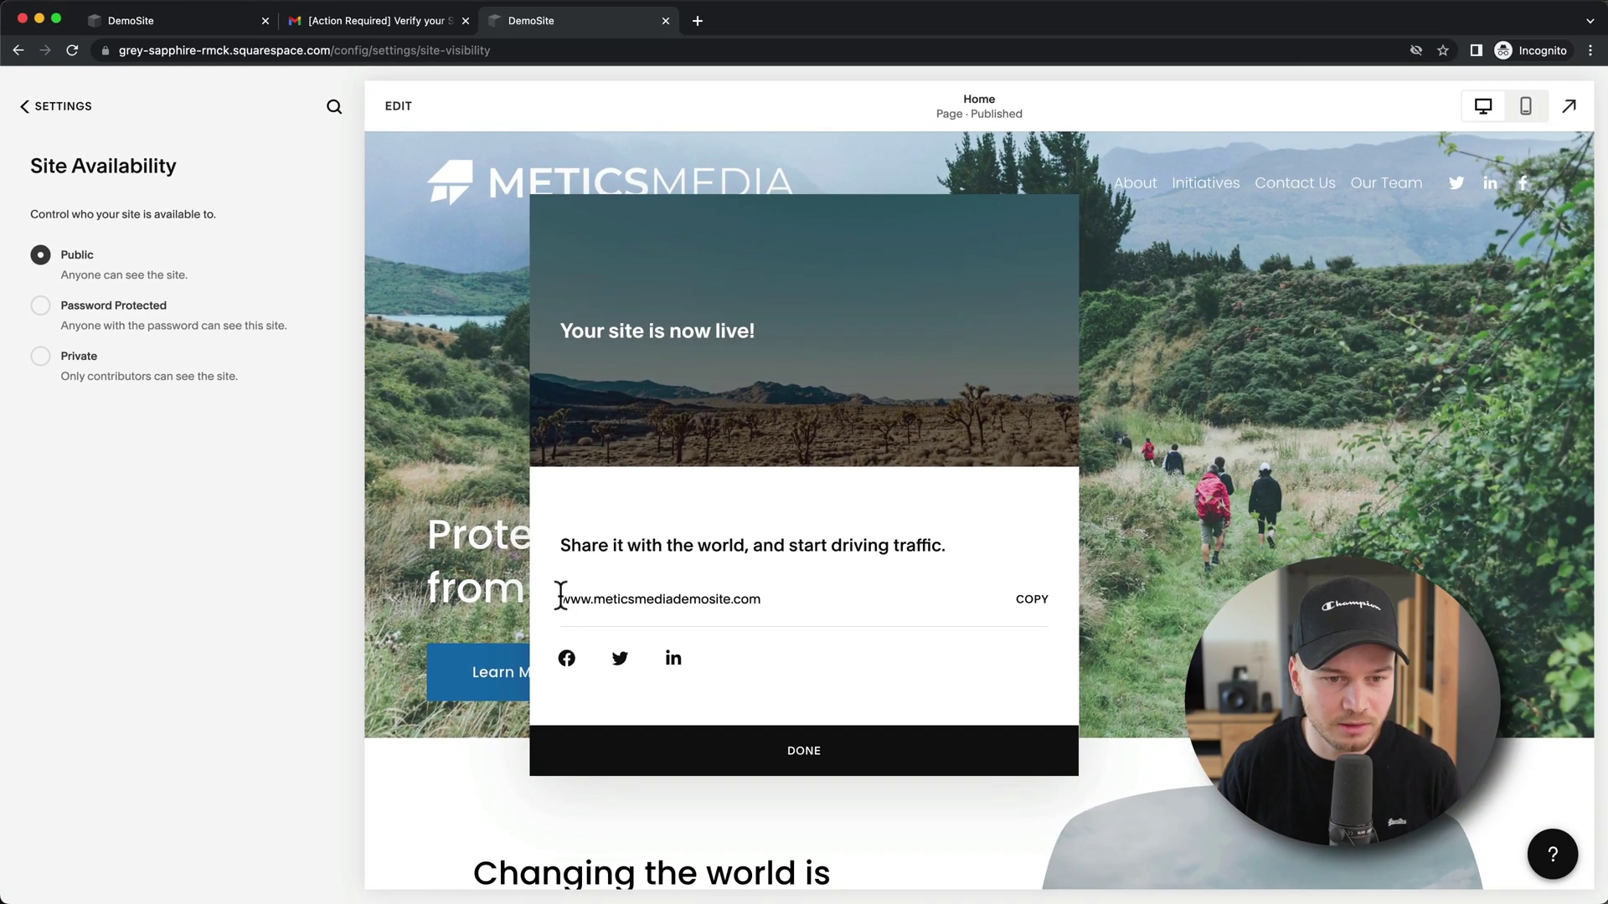
pyautogui.moveTo(557, 600); pyautogui.dragTo(781, 599)
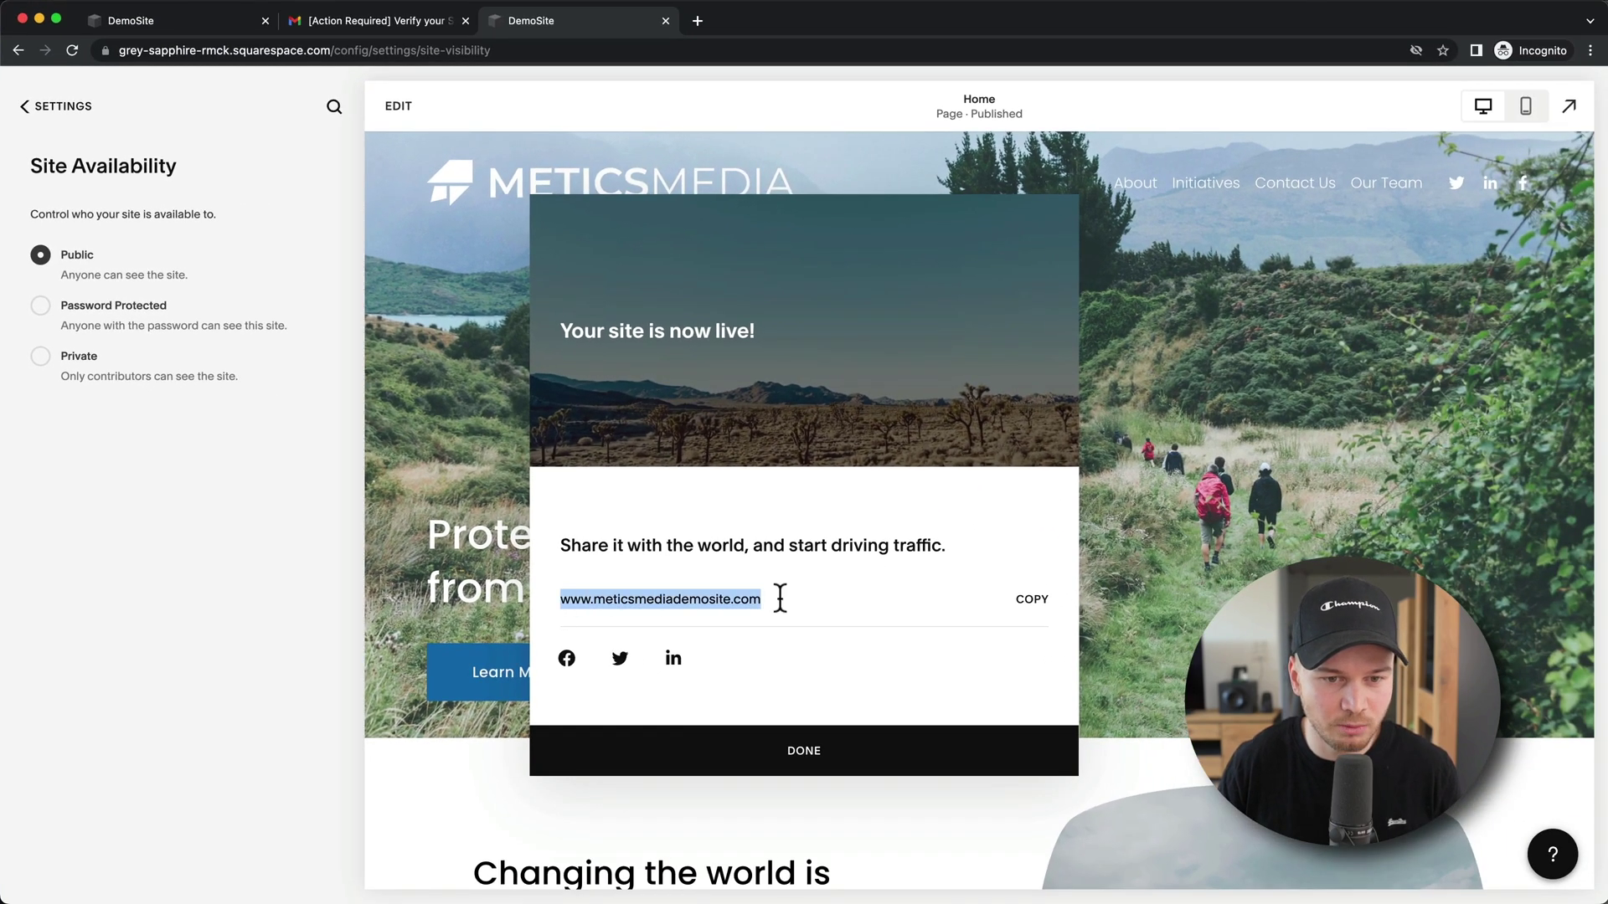
pyautogui.click(1032, 600)
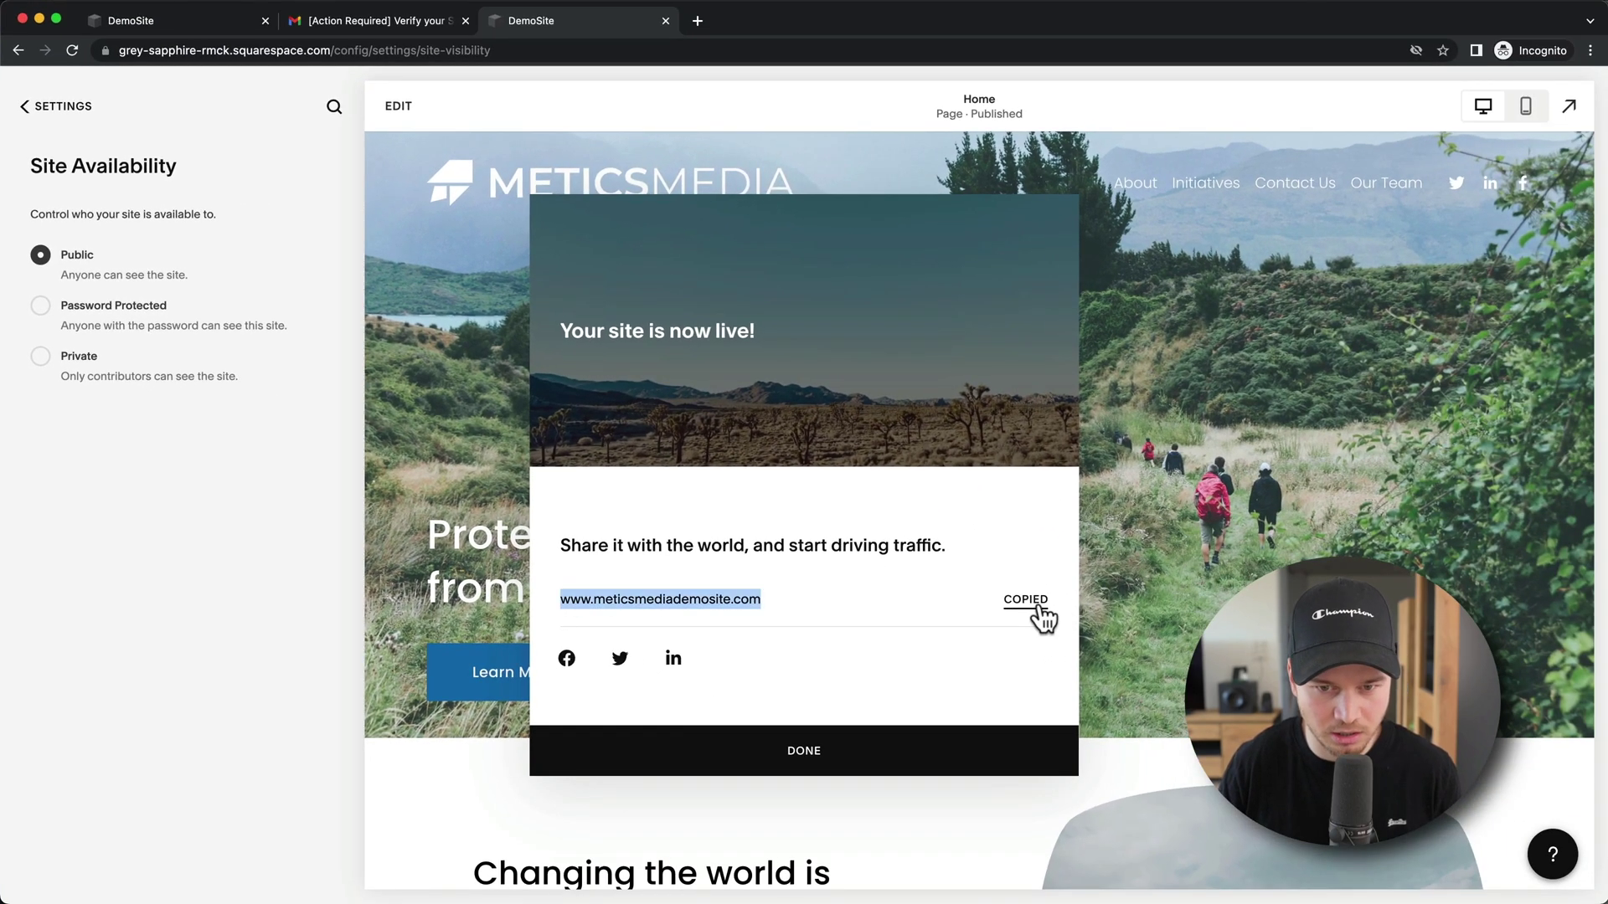
pyautogui.click(699, 20)
pyautogui.press('super+v')
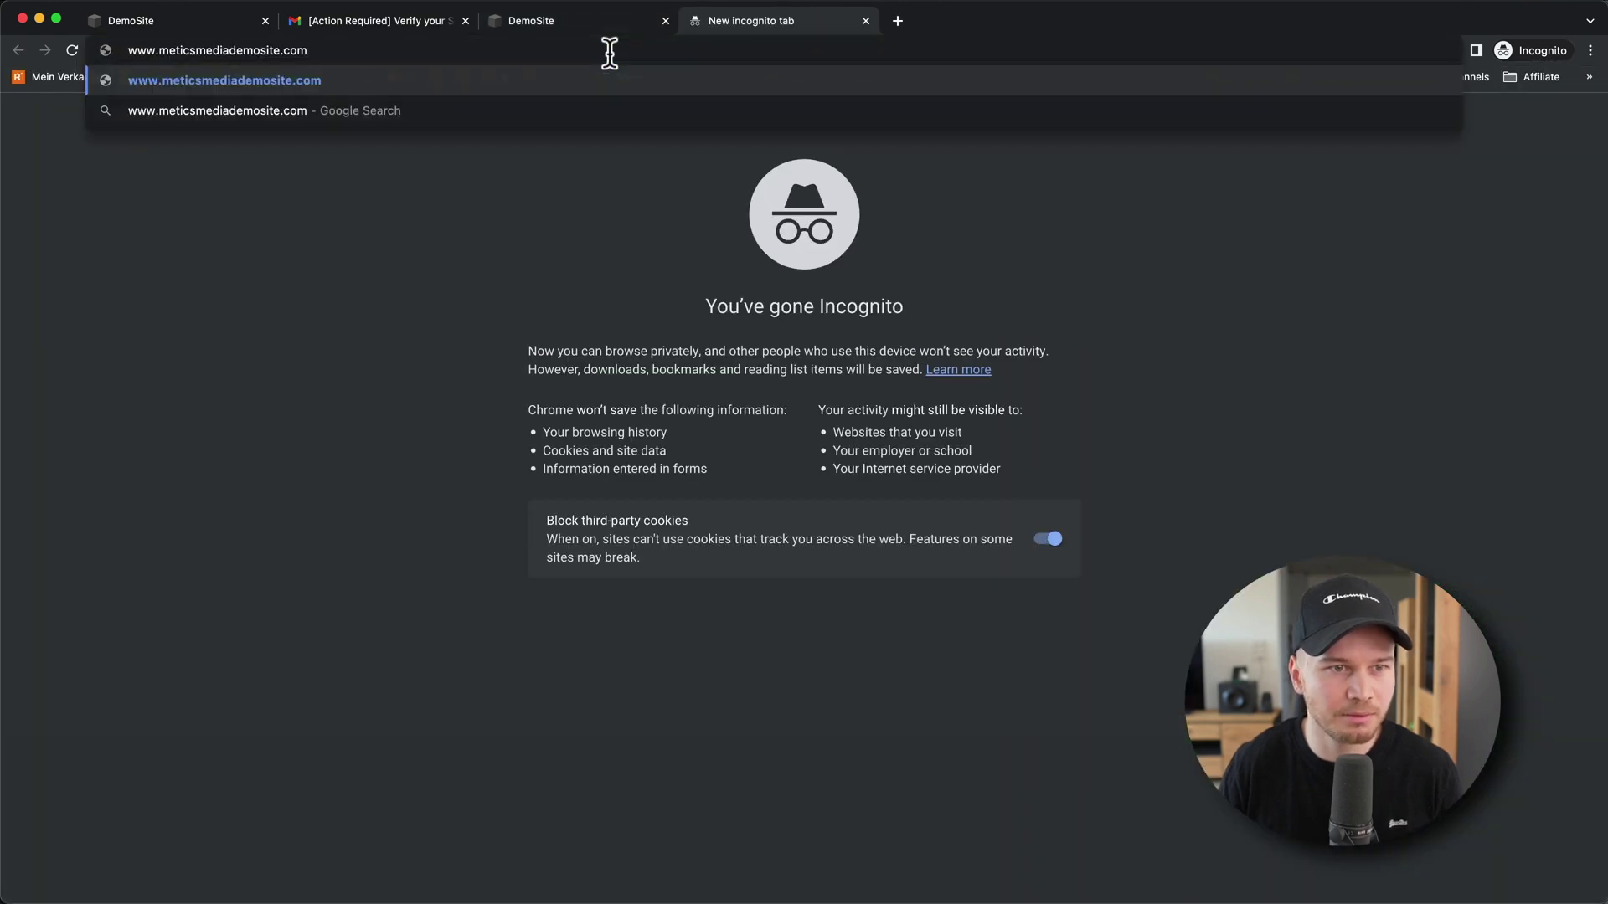
pyautogui.press('Return')
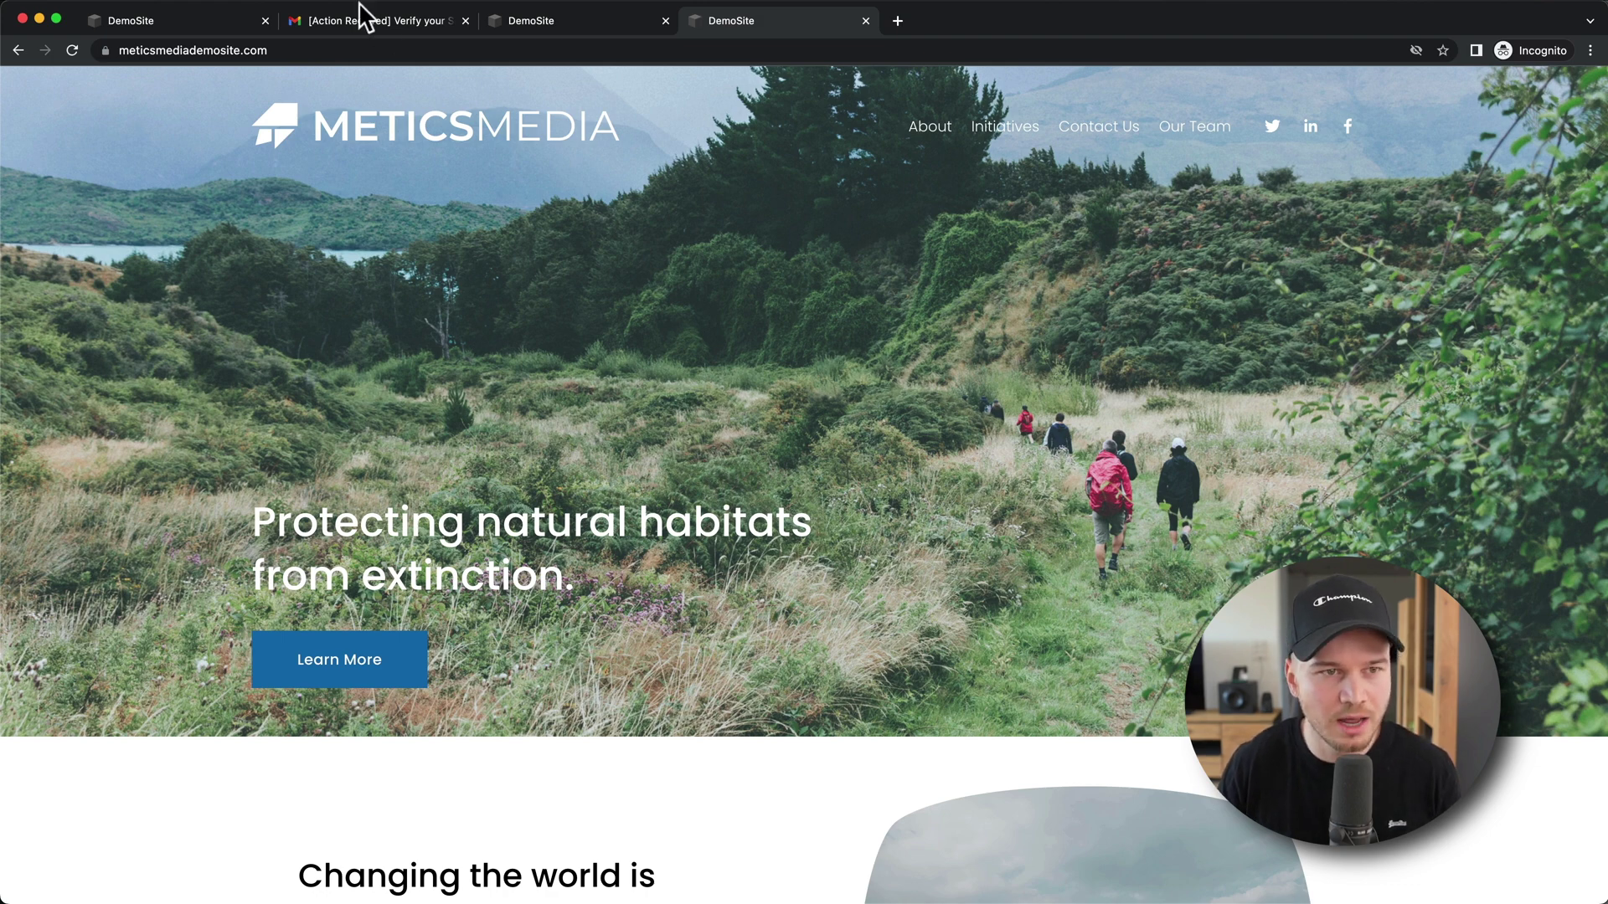
pyautogui.click(124, 50)
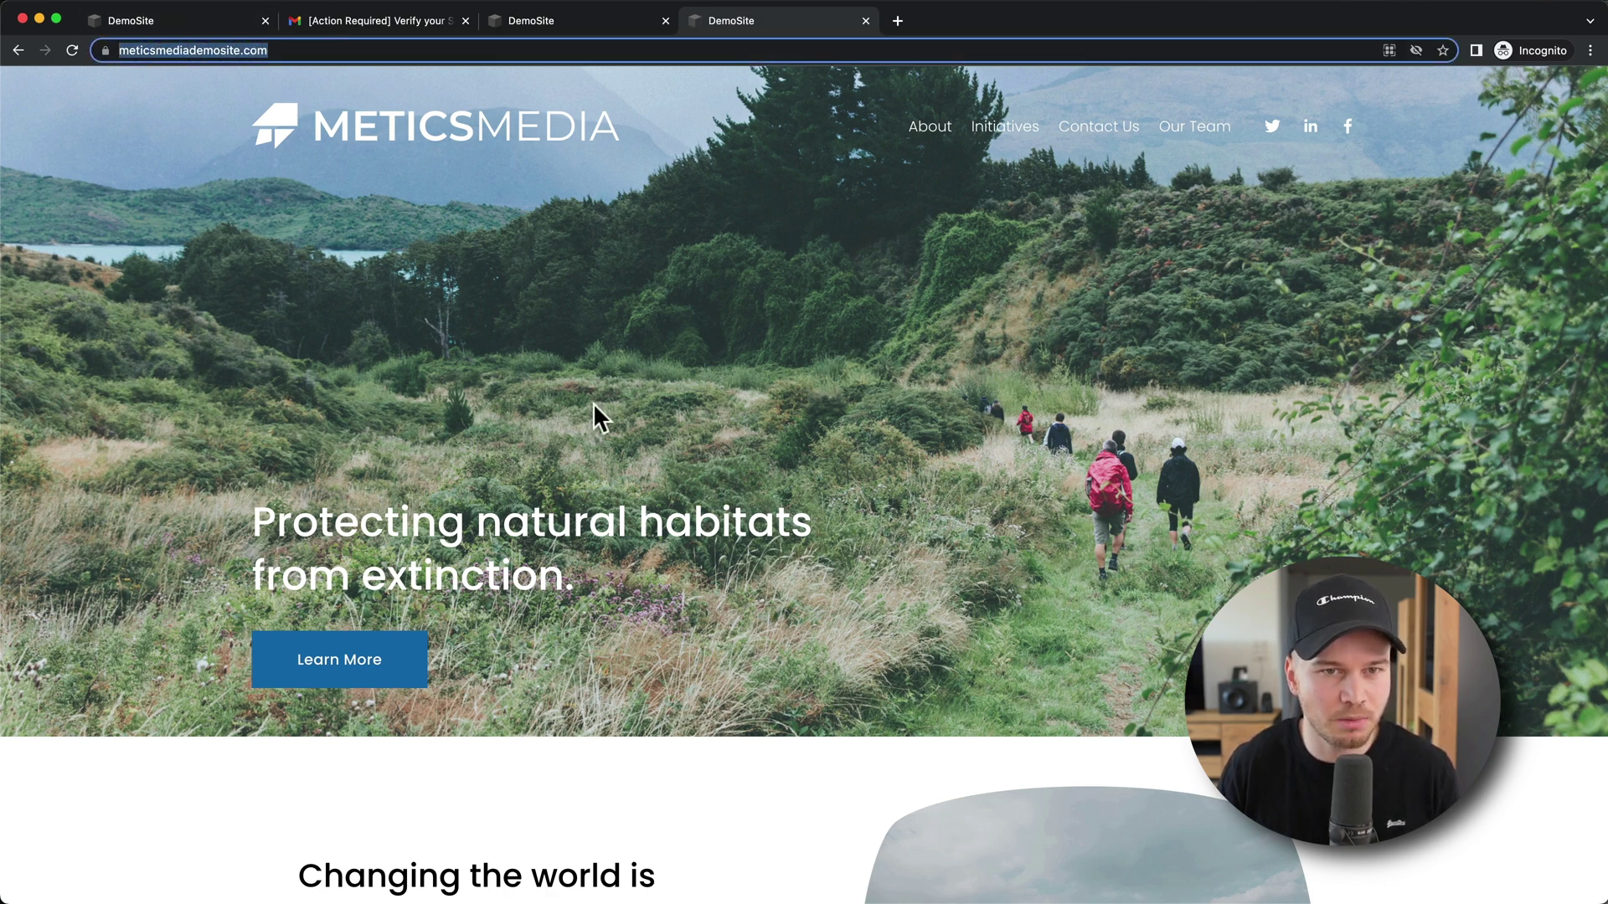